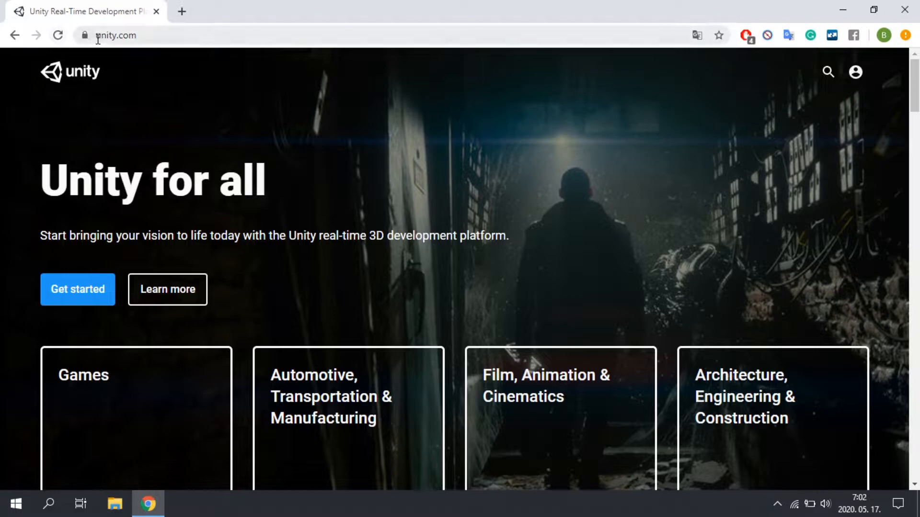
- Get started with Unity by choosing the free Personal plan among the individual plans
left_click(73, 299)
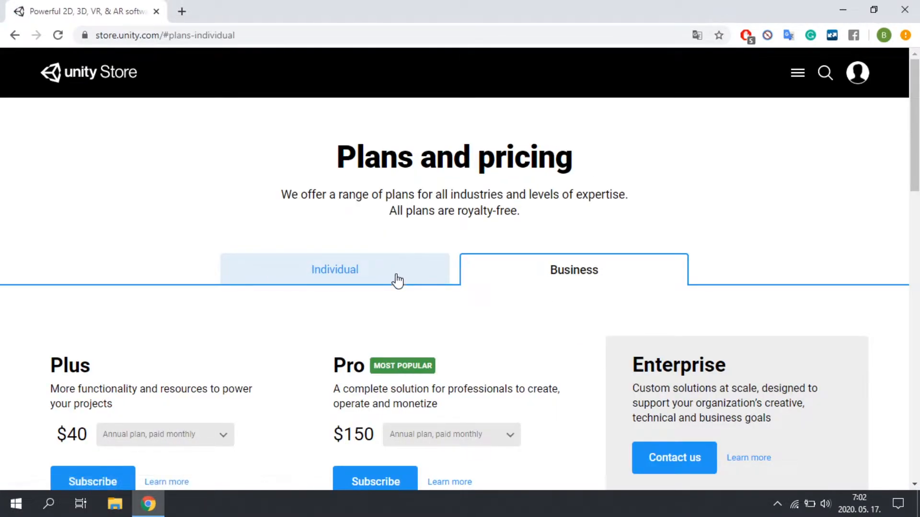
left_click(397, 277)
scroll(470, 263, "down", 3)
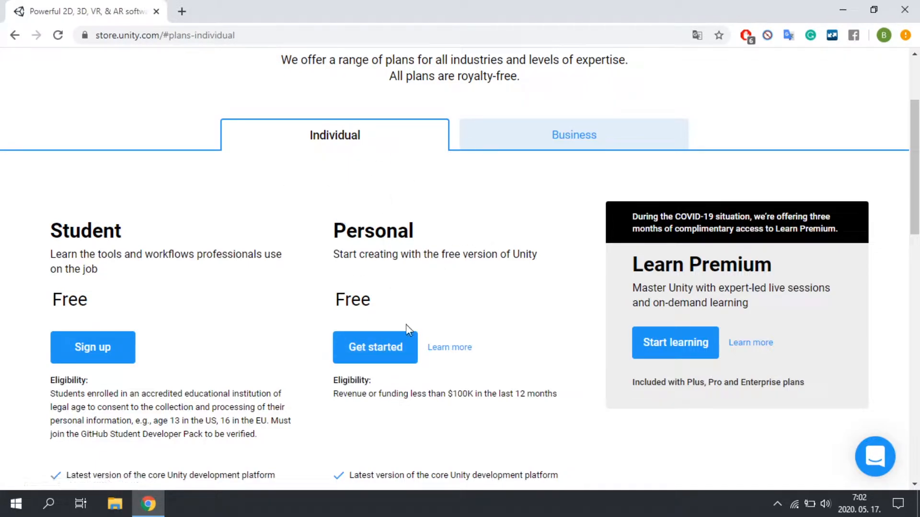
left_click(390, 350)
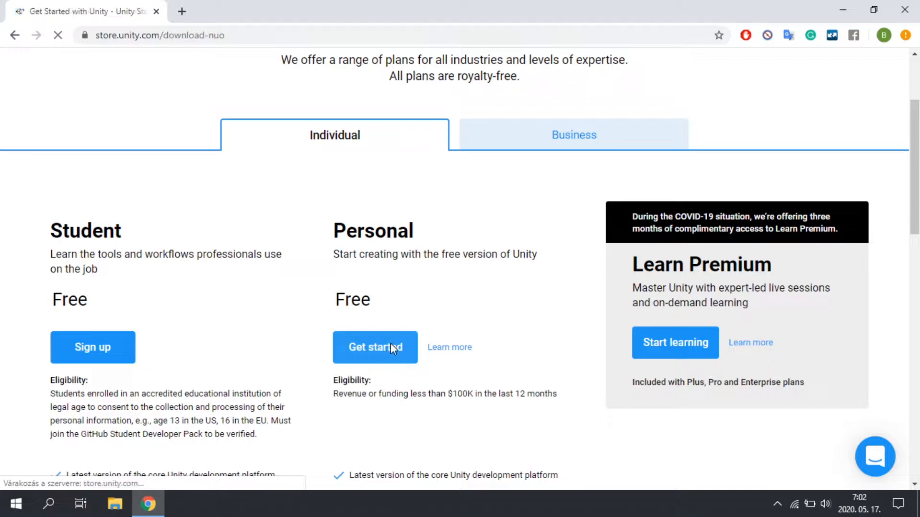
scroll(331, 189, "down", 8)
scroll(244, 269, "up", 8)
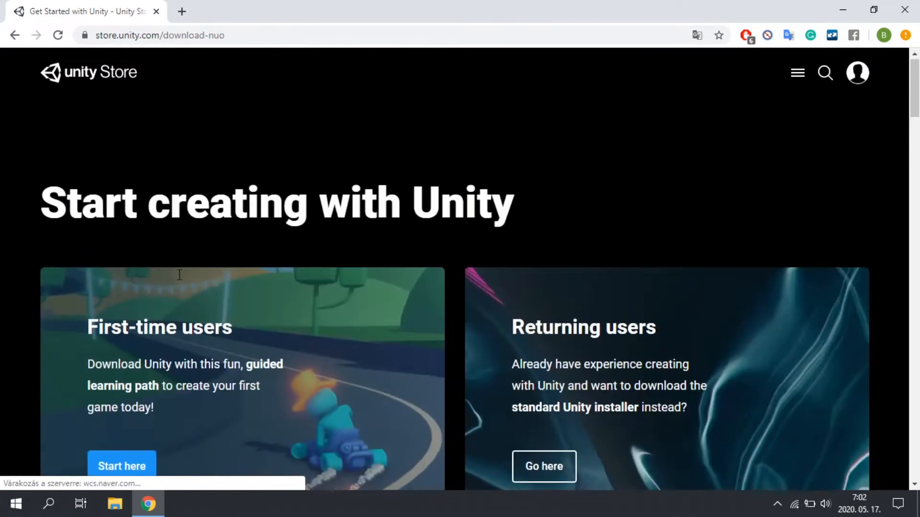
- Review the download terms for the first-time users option and dismiss them without agreeing
scroll(127, 279, "down", 4)
scroll(159, 260, "up", 3)
left_click_drag(87, 259, 251, 273)
left_click(201, 320)
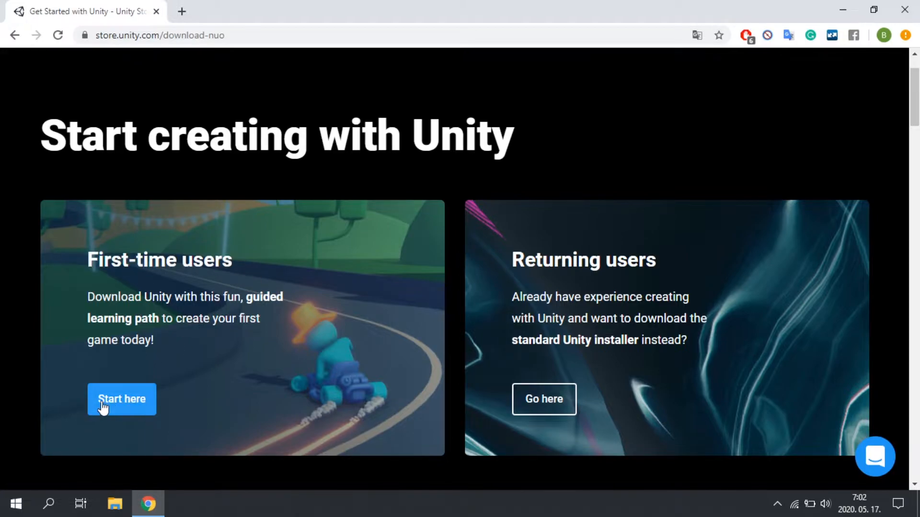
left_click(134, 408)
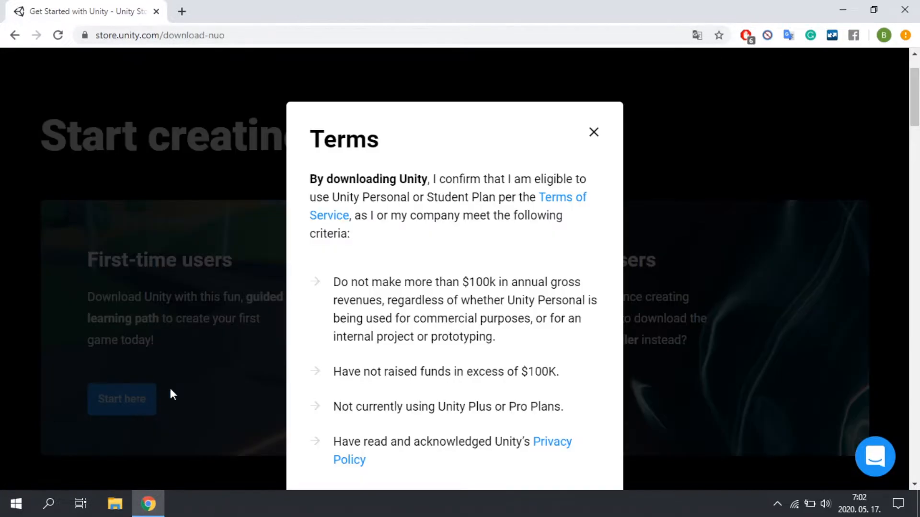
scroll(484, 408, "down", 4)
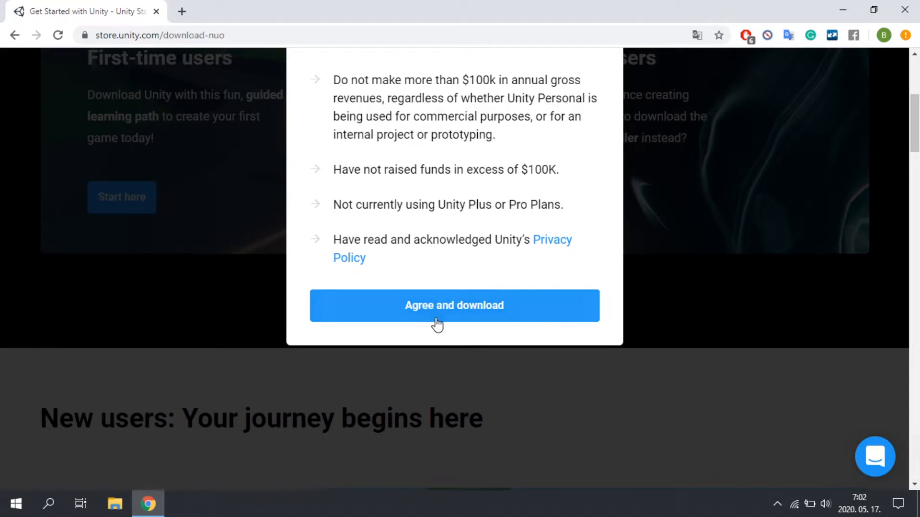
scroll(452, 316, "up", 1)
scroll(551, 275, "up", 5)
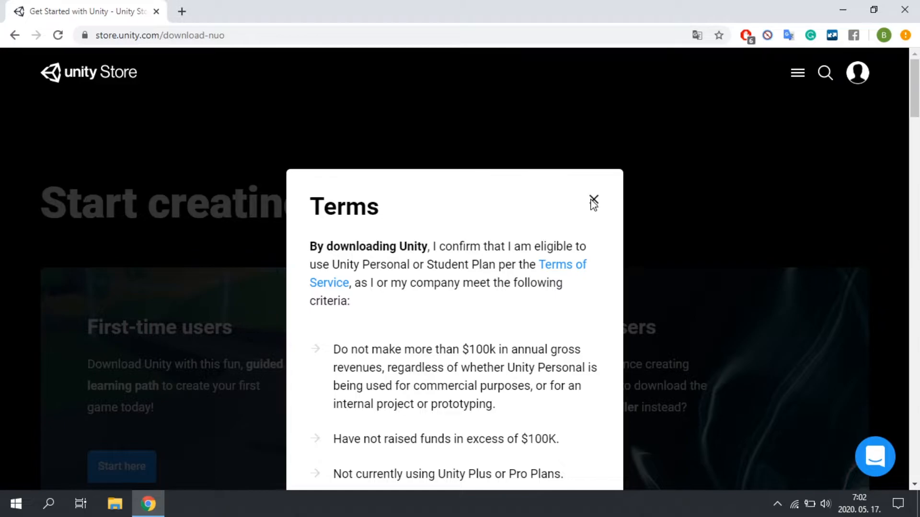
left_click(593, 201)
- Open the standard installer page for returning users and accept the Unity Personal eligibility terms
scroll(590, 203, "down", 3)
scroll(544, 220, "up", 1)
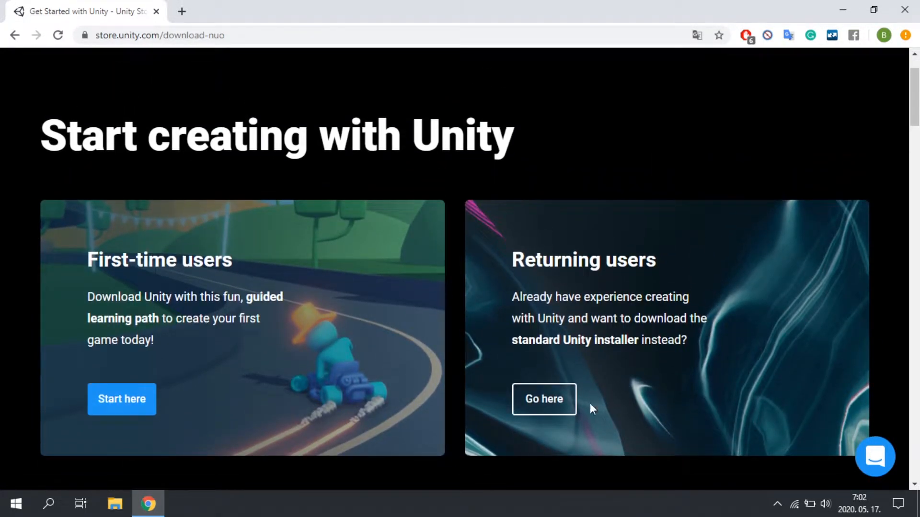
left_click(553, 415)
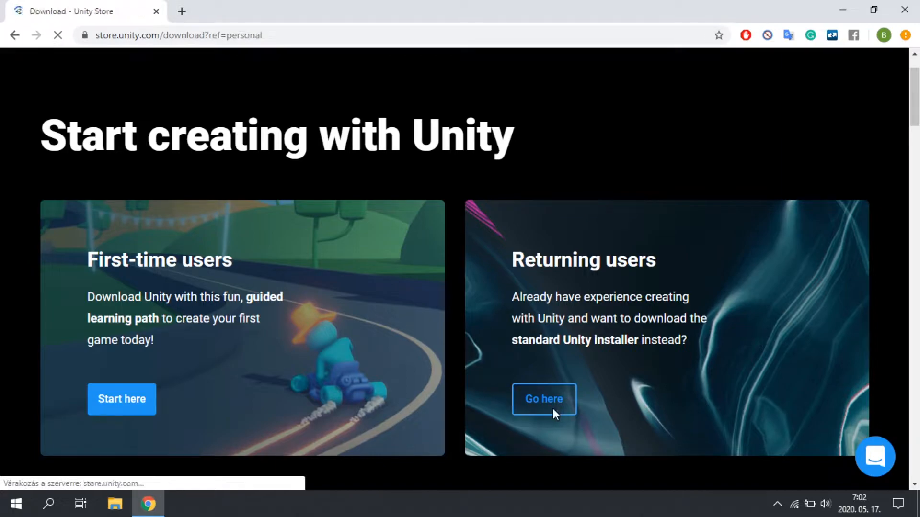
scroll(551, 402, "down", 8)
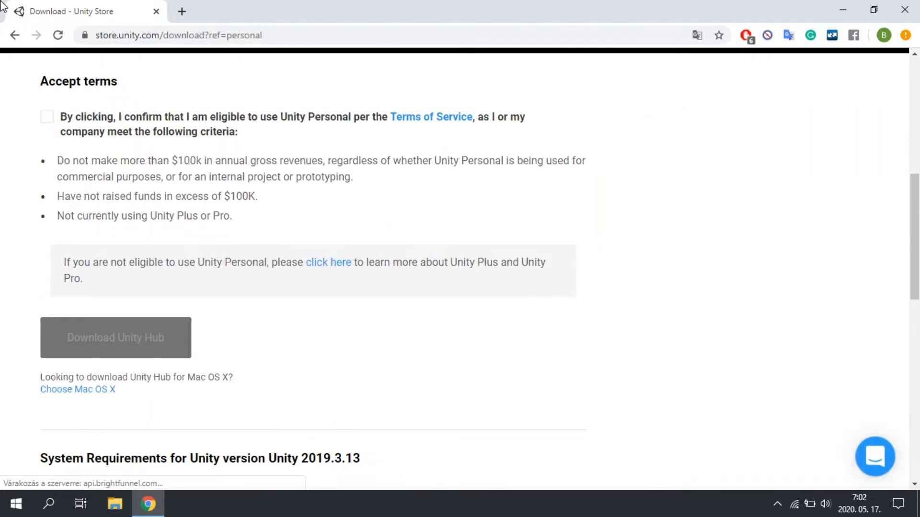
left_click(47, 116)
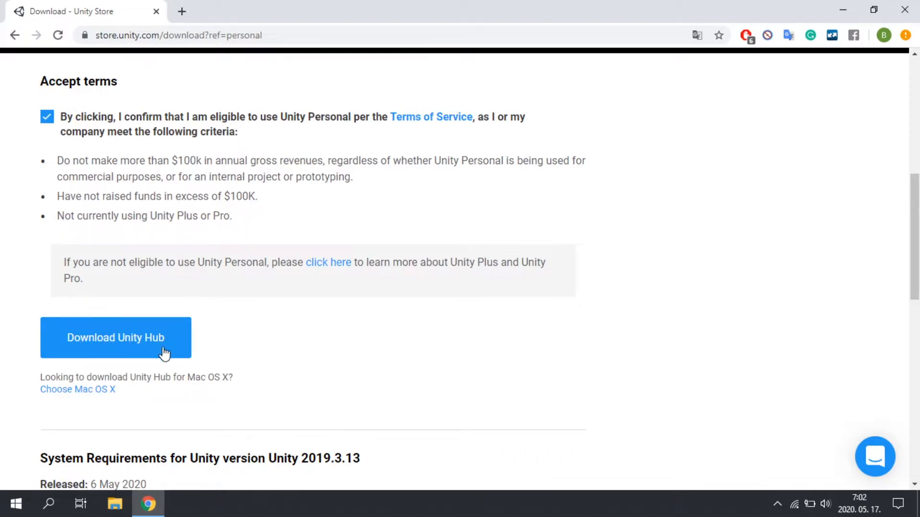
- Review the Unity ID login and account creation options, and close the browser
scroll(686, 166, "up", 8)
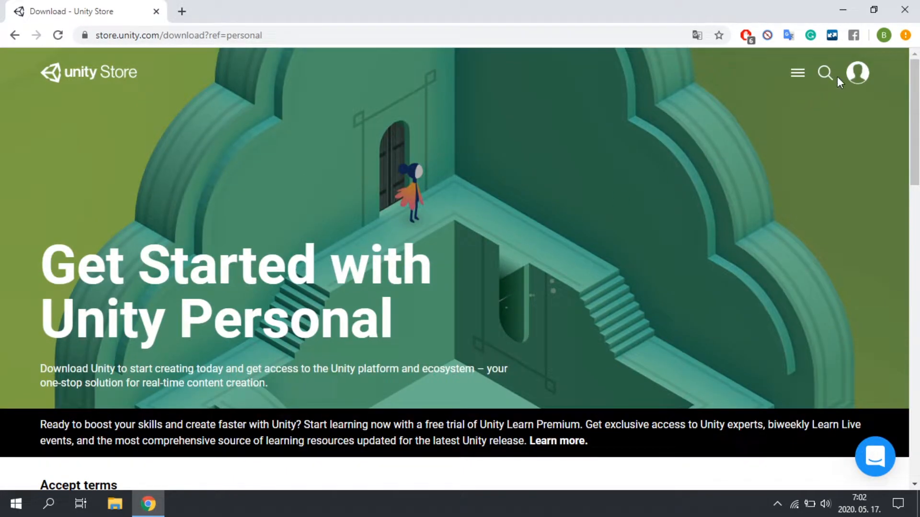
left_click(857, 73)
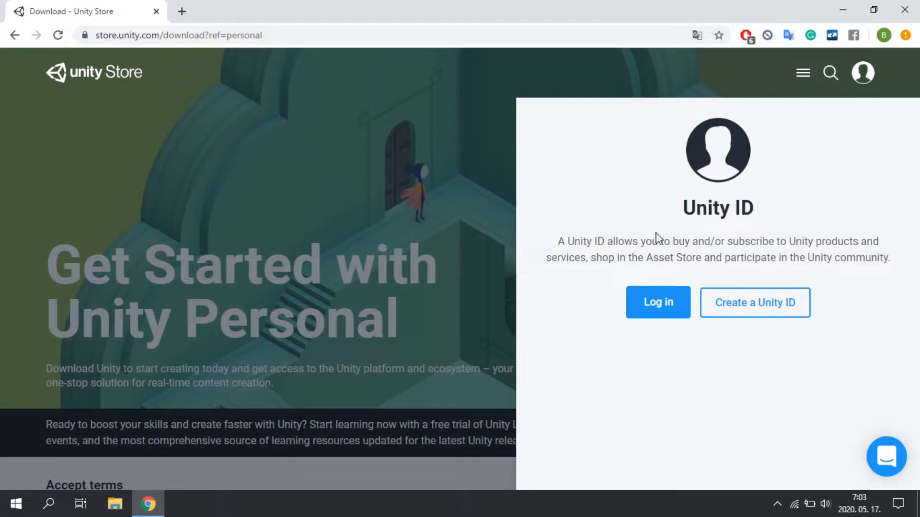
left_click_drag(648, 257, 695, 258)
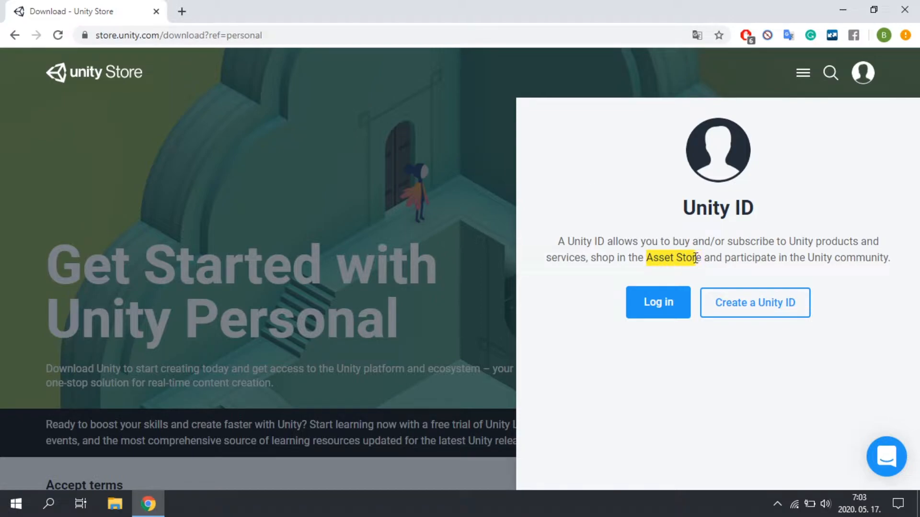
left_click(886, 180)
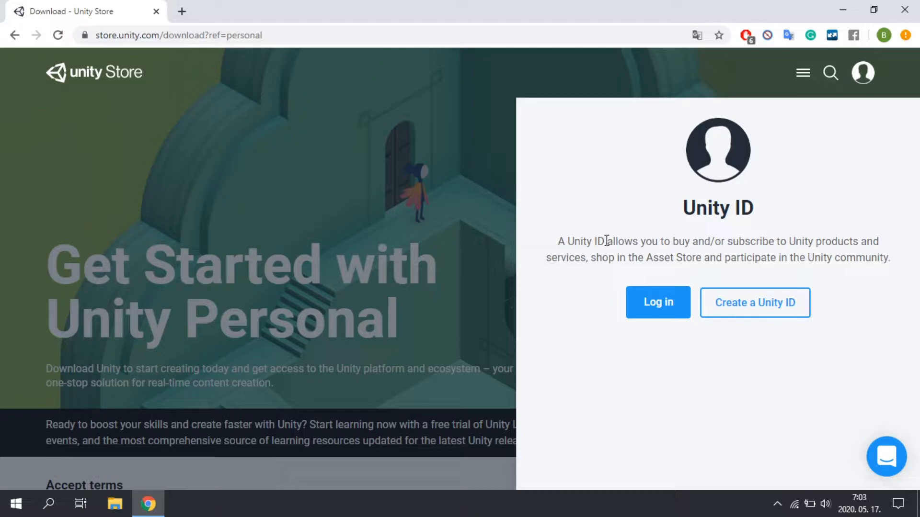
left_click(915, 7)
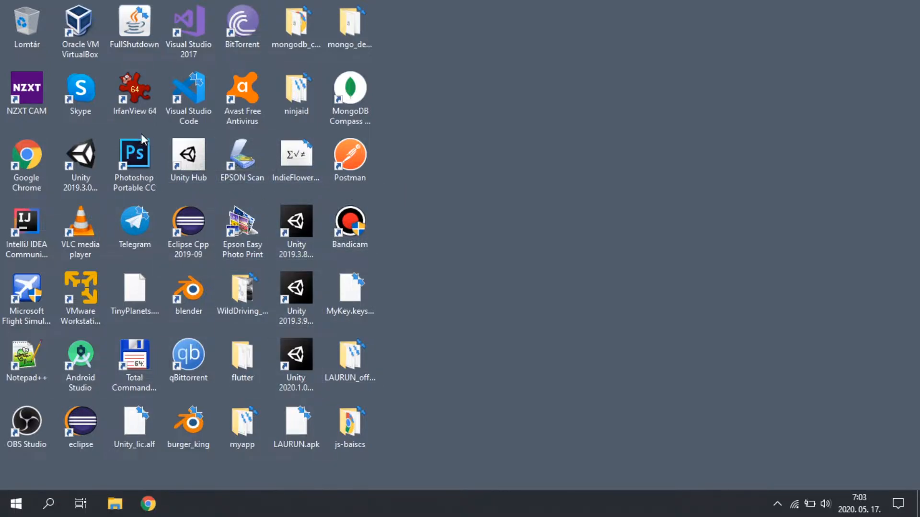
- Examine the desktop shortcuts for Unity Hub and the different Unity editor versions
left_click(197, 175)
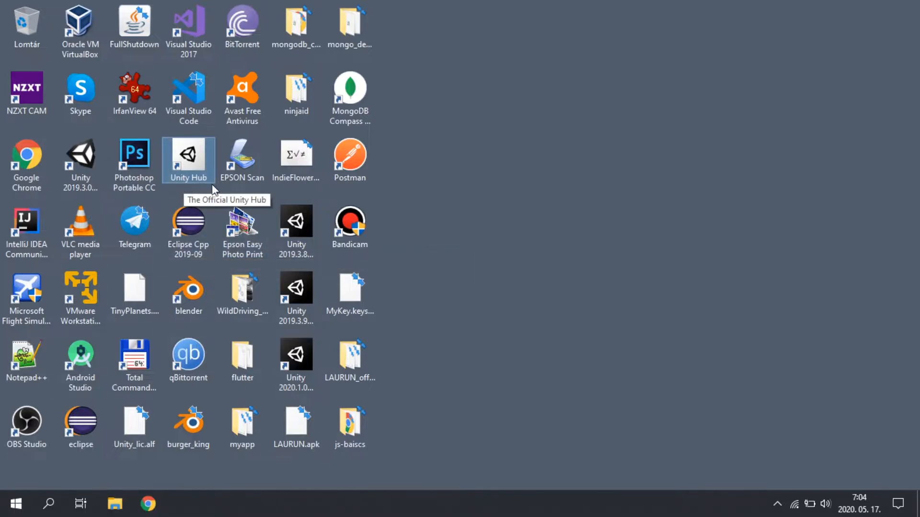
left_click(302, 235)
left_click(307, 287)
left_click(309, 356)
left_click(299, 300)
left_click(297, 241)
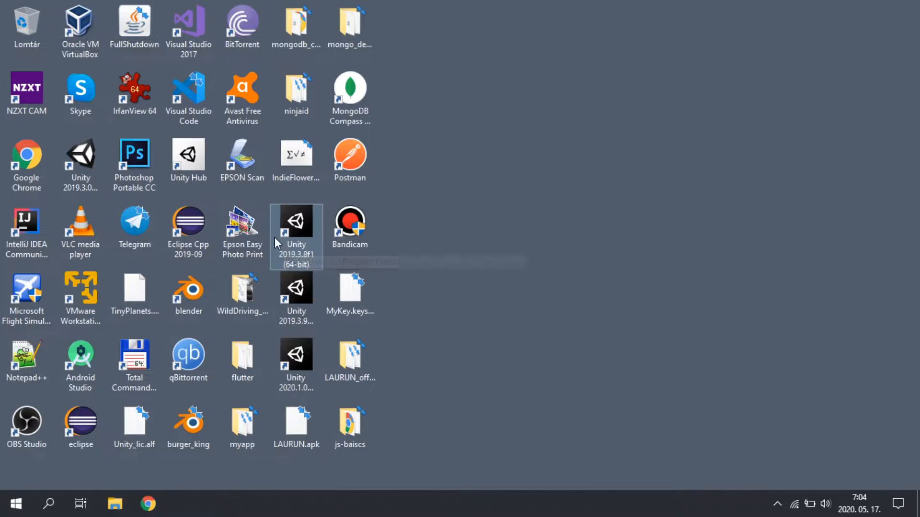
left_click(625, 283)
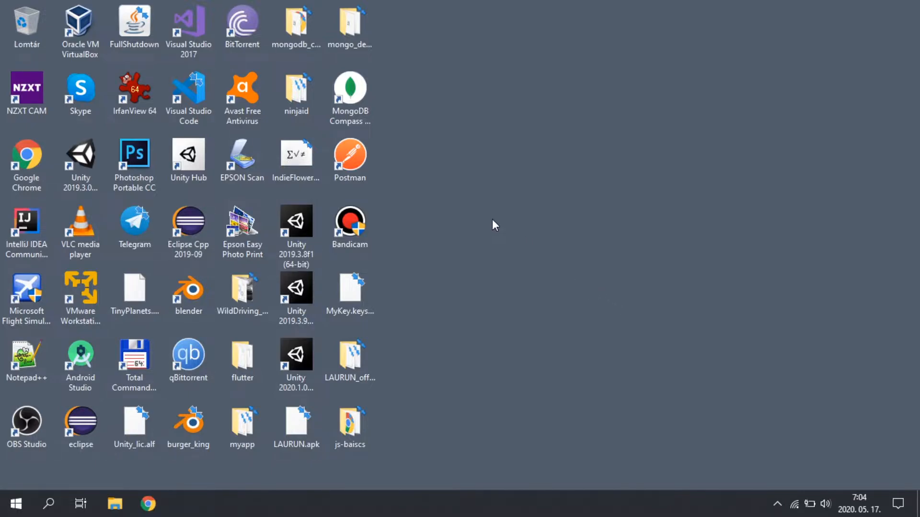
- Launch Unity Hub from the desktop and postpone its update reminder
double_click(195, 158)
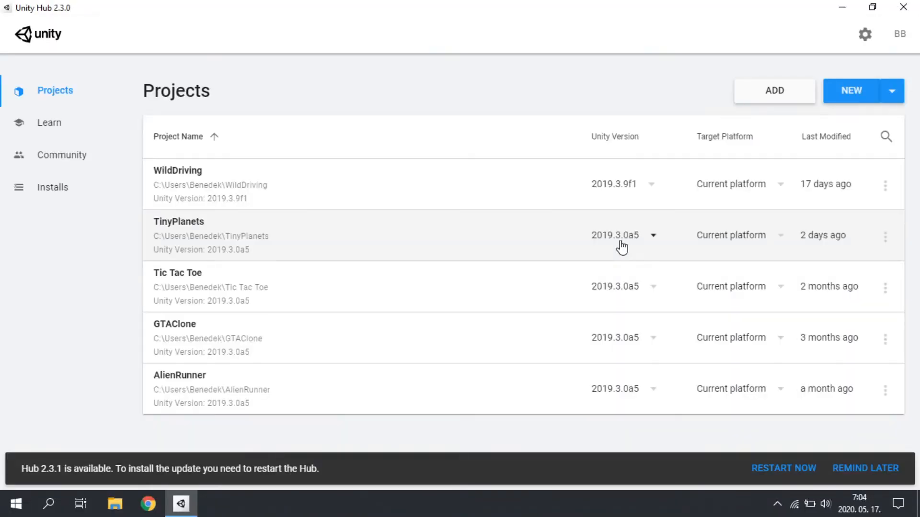
left_click(866, 470)
- Check the installed Unity editors and the versions available to add, and close the version selection without installing any
left_click(51, 187)
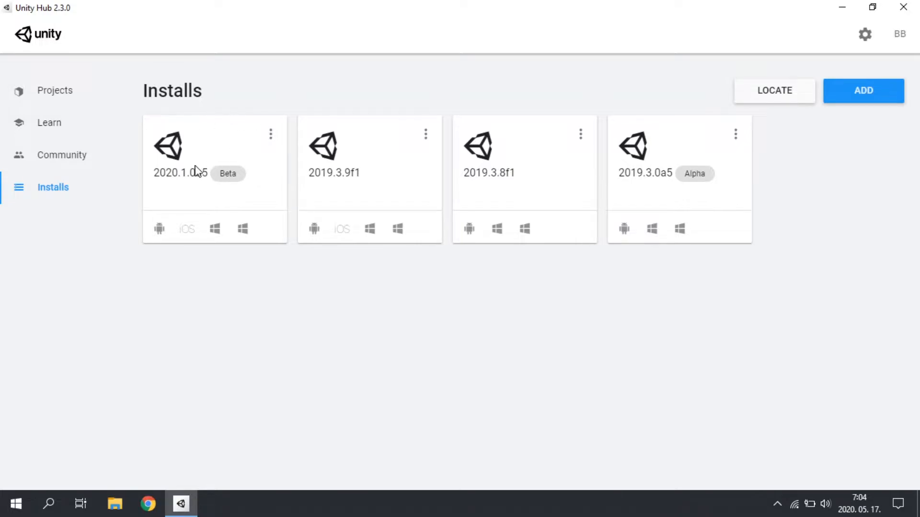
mouse_move(196, 178)
left_click(864, 90)
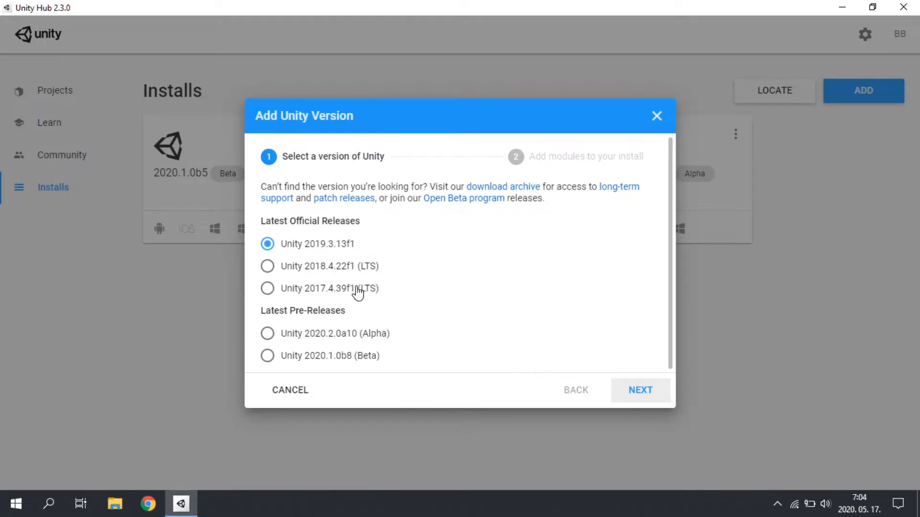
left_click(656, 118)
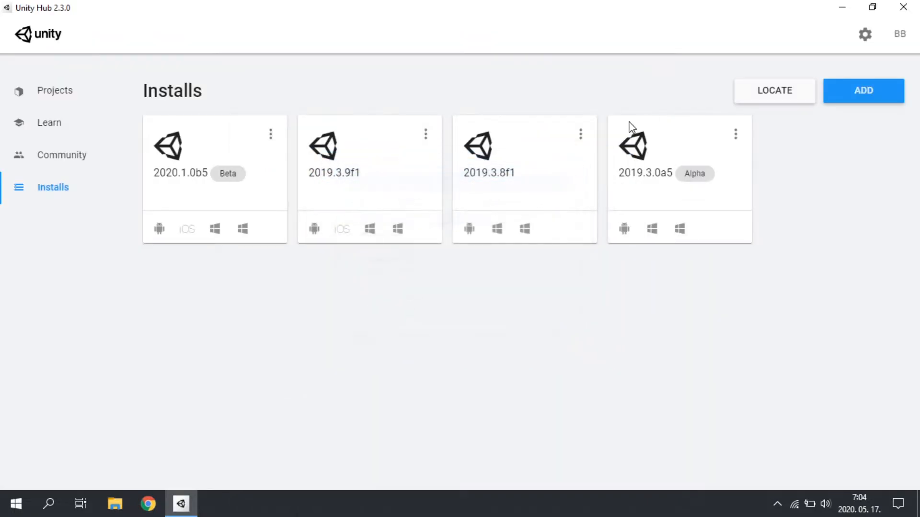
- Start a new project, try the 2D, High-Definition RP and Lightweight RP templates, and settle on the 3D template
left_click(80, 100)
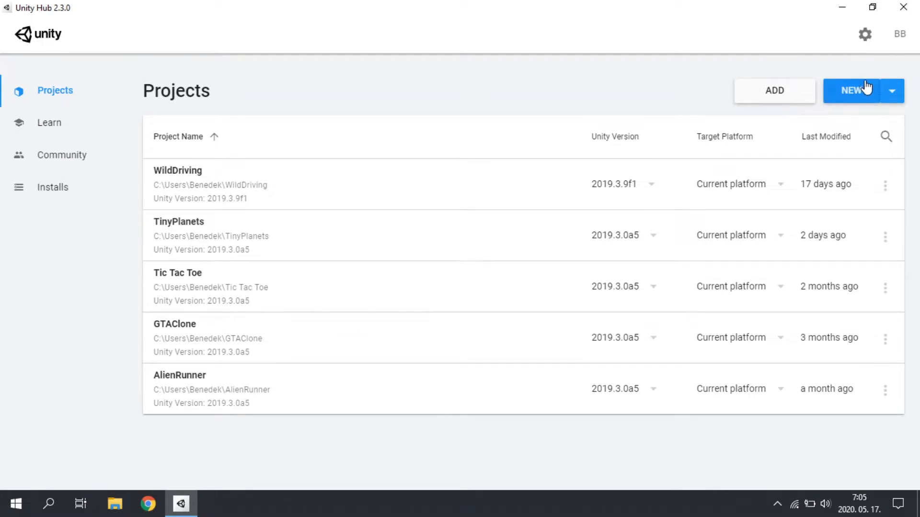
left_click(853, 98)
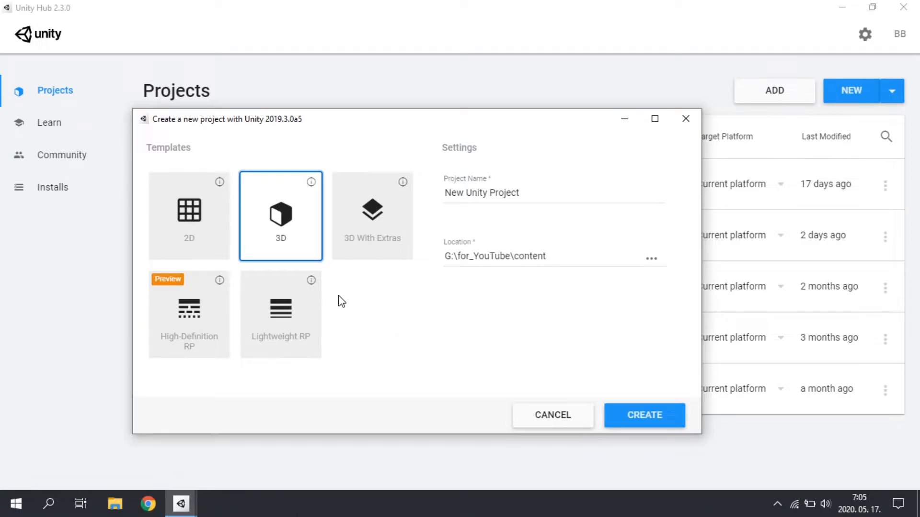
left_click(154, 210)
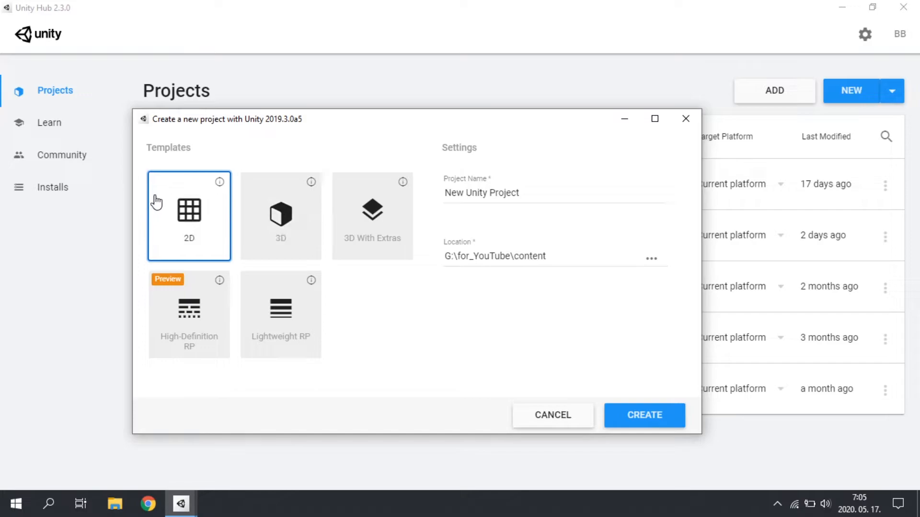
left_click(297, 230)
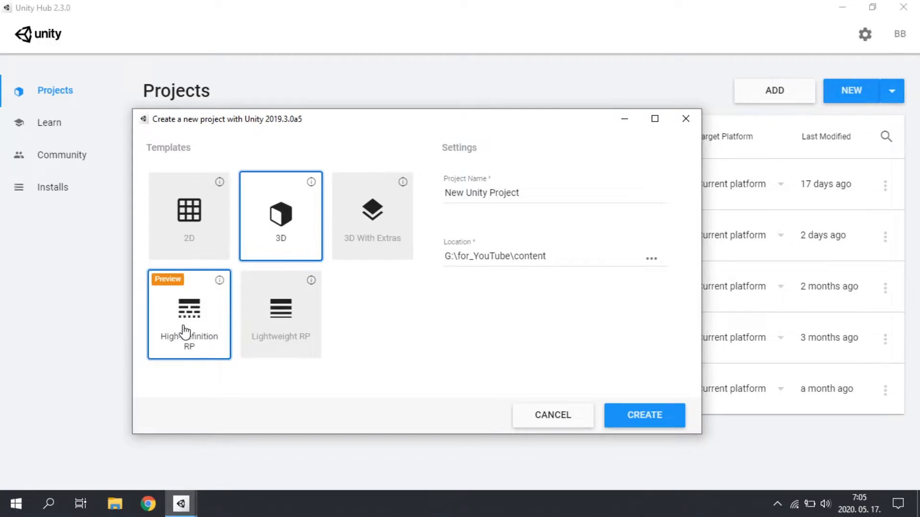
left_click(192, 356)
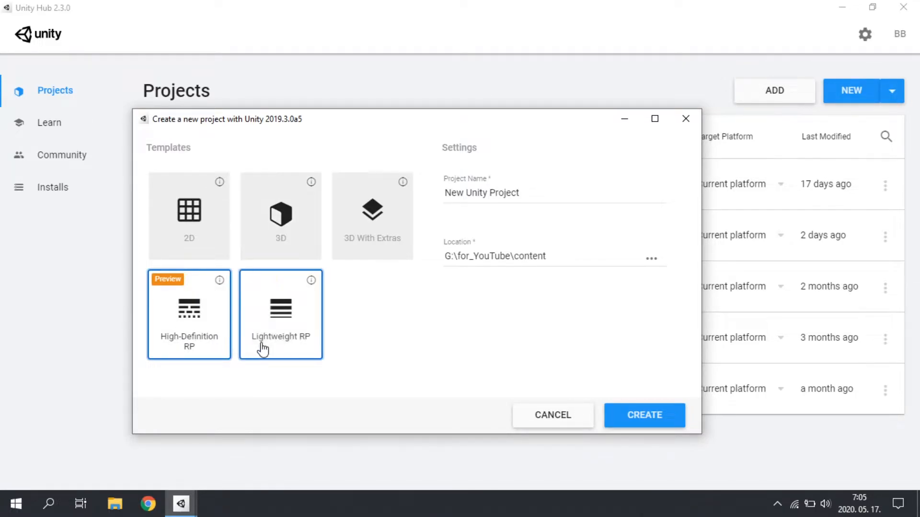
left_click(265, 349)
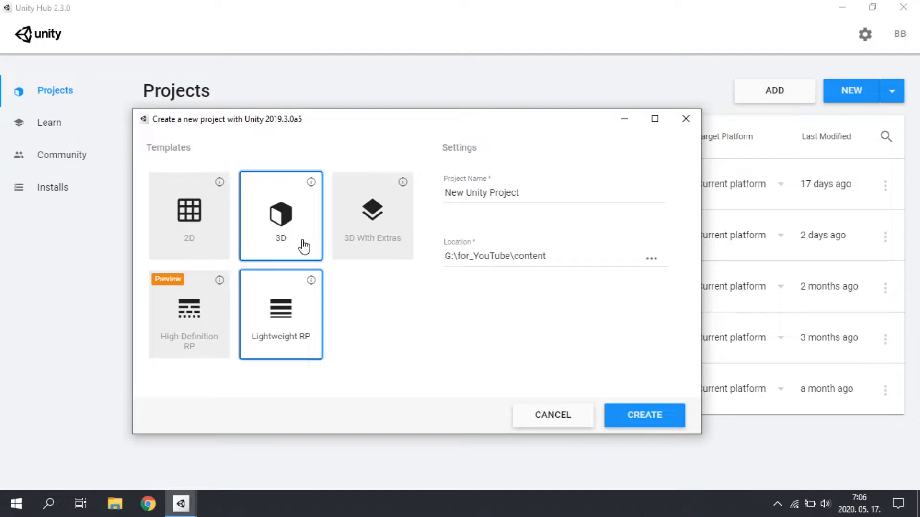
left_click(215, 227)
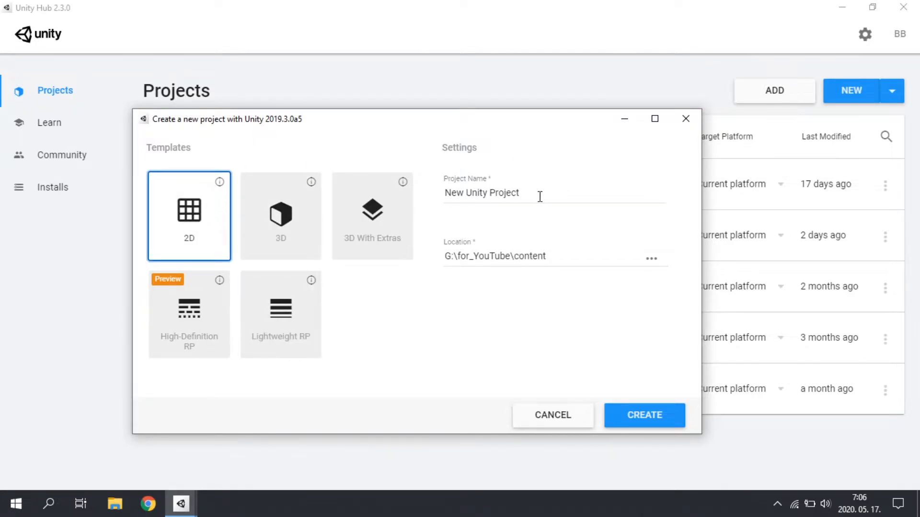
left_click(263, 241)
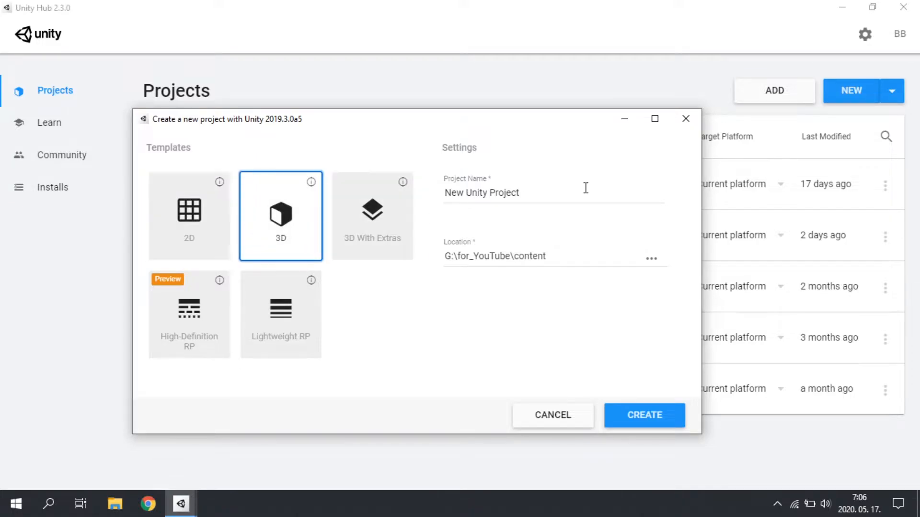
- Name the new project "Simple 3D Tutorial Game"
left_click_drag(558, 194, 431, 195)
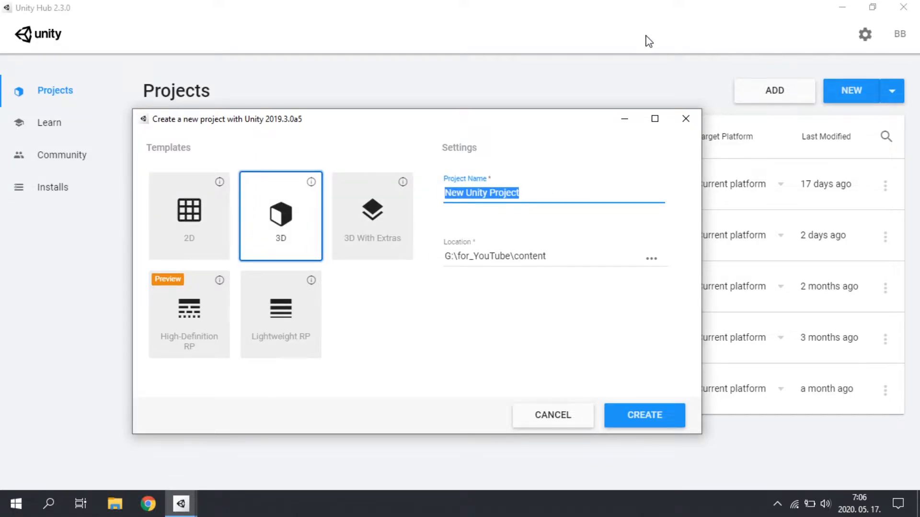
type("Simpl")
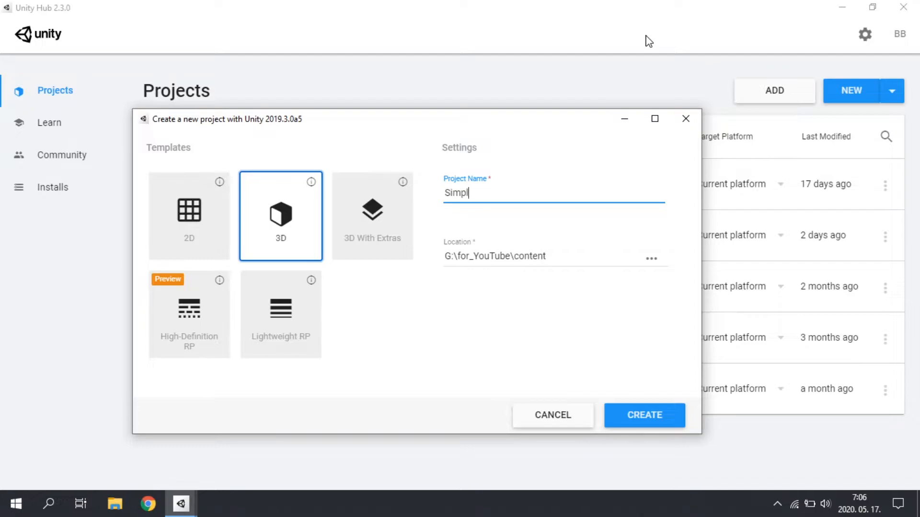
type("e 3D Tutorial Game")
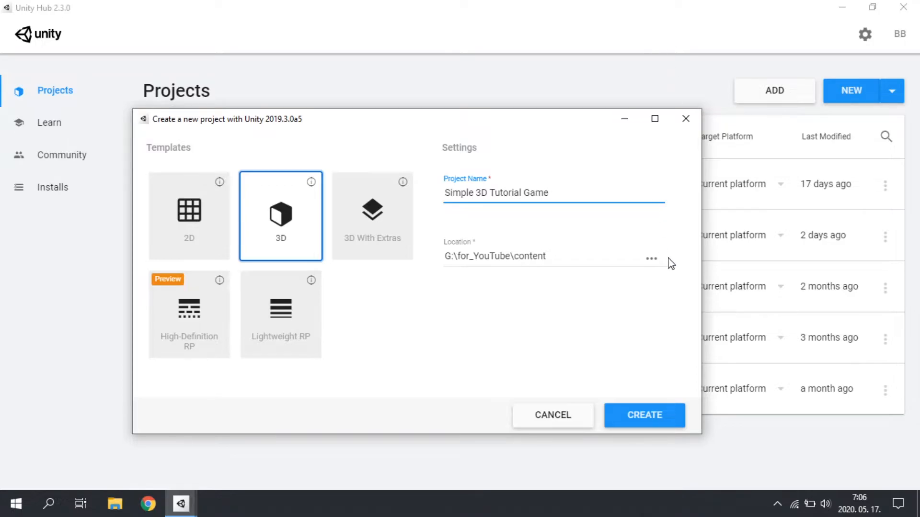
- Set the project location to a new folder named "Youtube" on the desktop
left_click(651, 258)
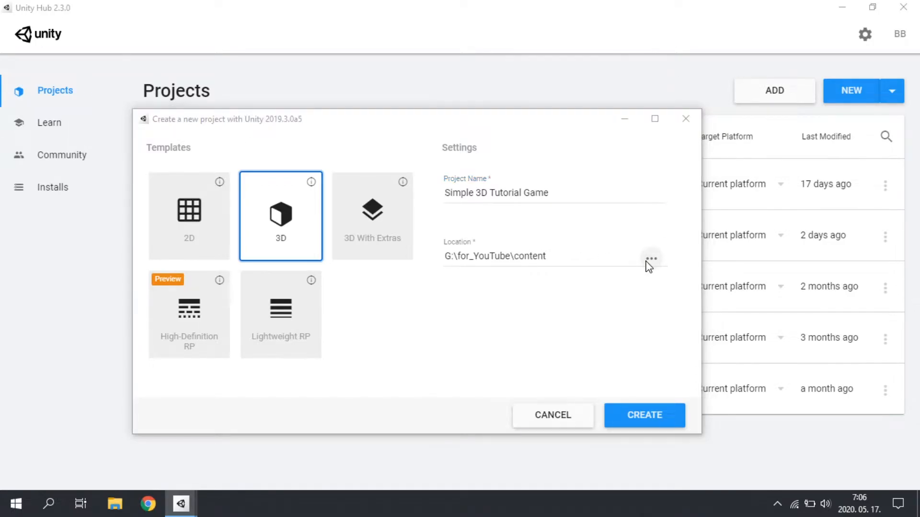
left_click(199, 267)
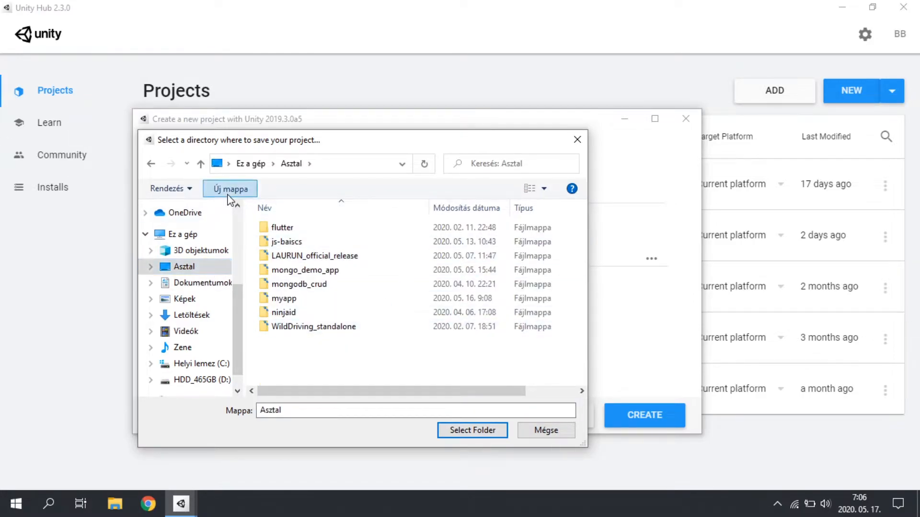
type("You")
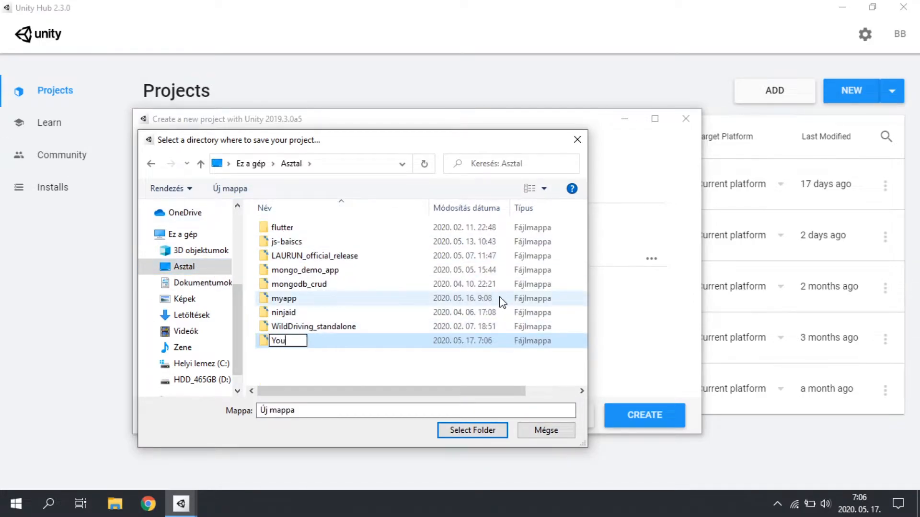
type("tube")
key("Return")
key("Return")
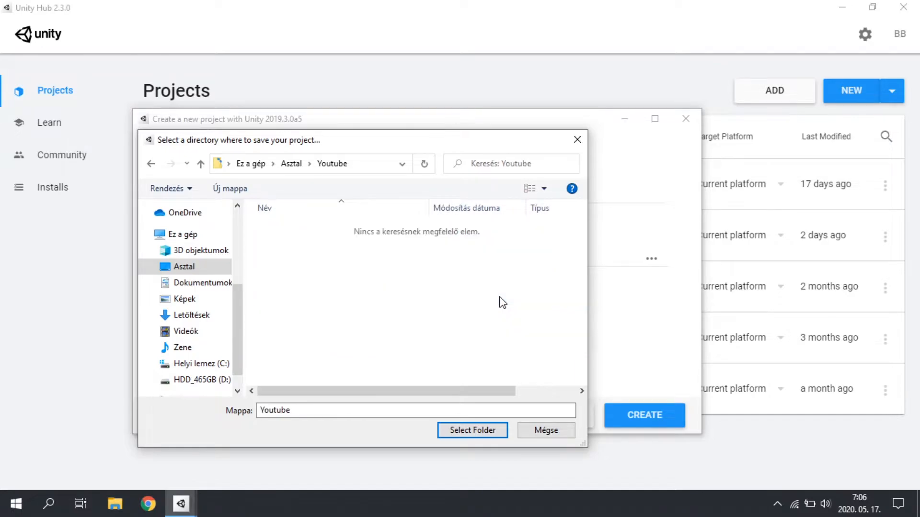
left_click(449, 430)
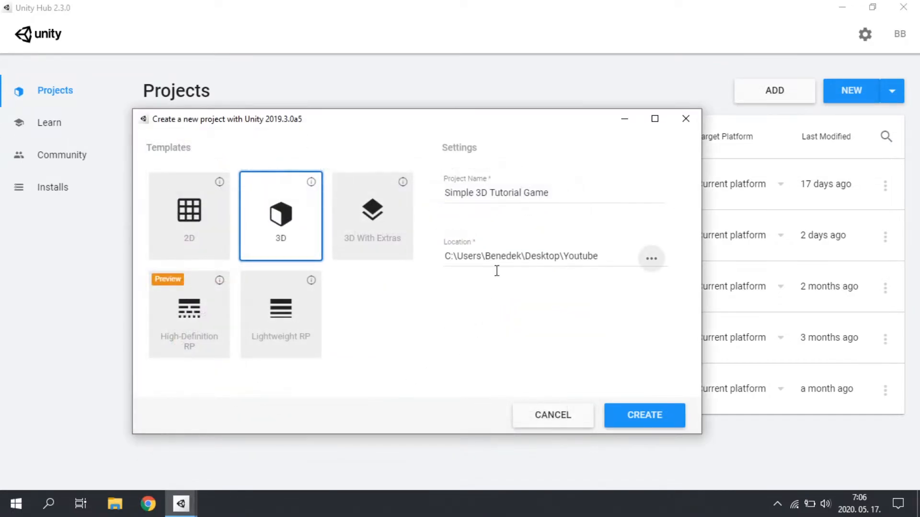
- Check the save path and create the 3D project with the chosen settings
left_click_drag(445, 256, 611, 250)
left_click(564, 303)
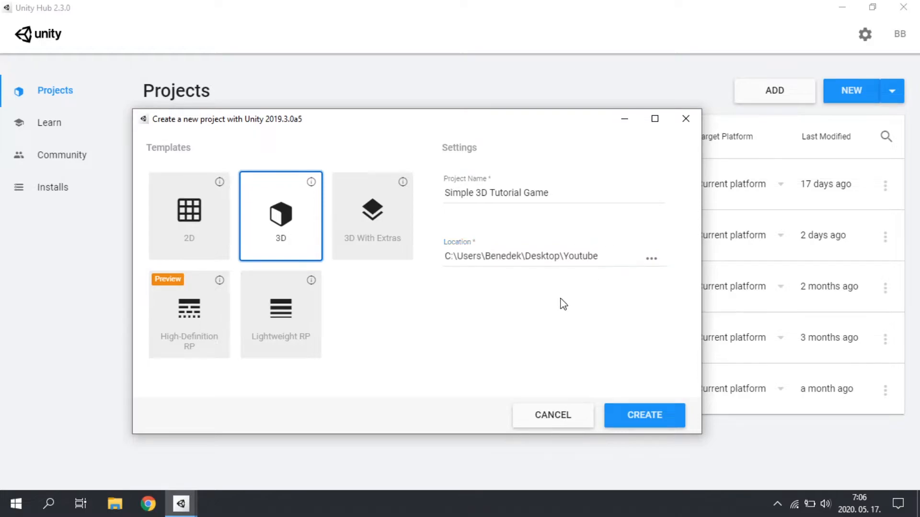
left_click(649, 416)
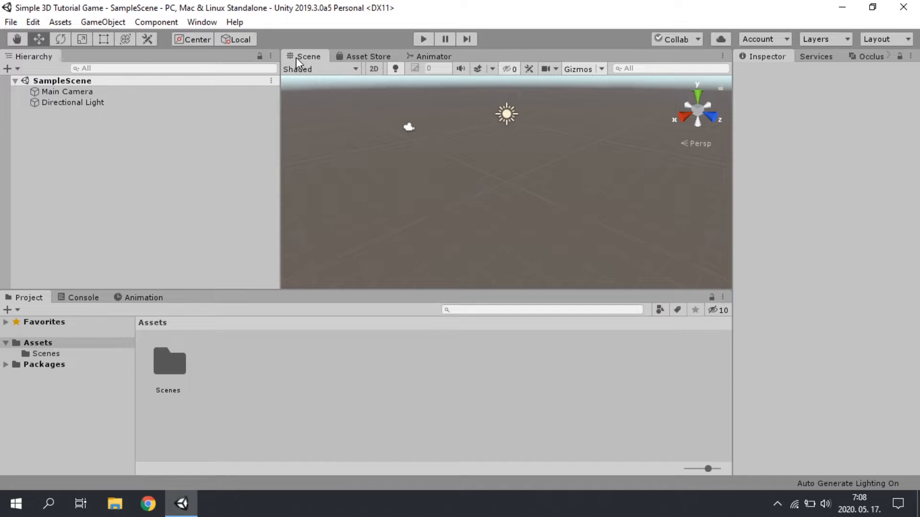
- Go through the main areas of the new project's editor: Project, Inspector, Scene and Hierarchy
left_click(20, 291)
left_click(863, 211)
left_click(295, 57)
left_click(26, 57)
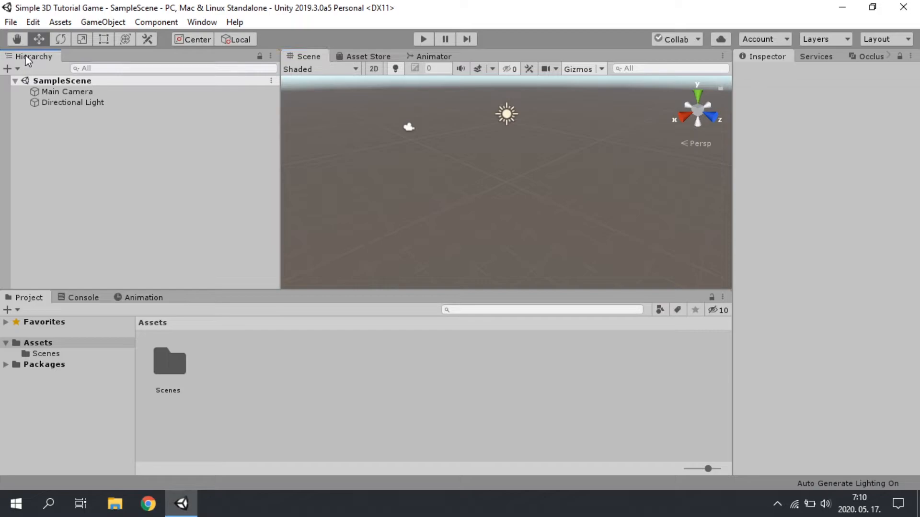
- Examine the Main Camera and Directional Light of SampleScene by selecting each in turn and comparing their properties
left_click(96, 102)
left_click(90, 91)
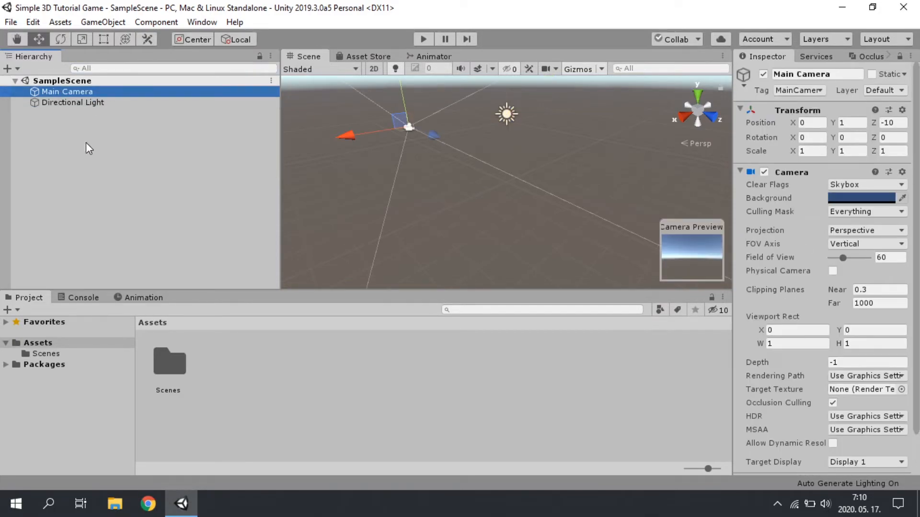
left_click(85, 142)
left_click(91, 92)
left_click(508, 117)
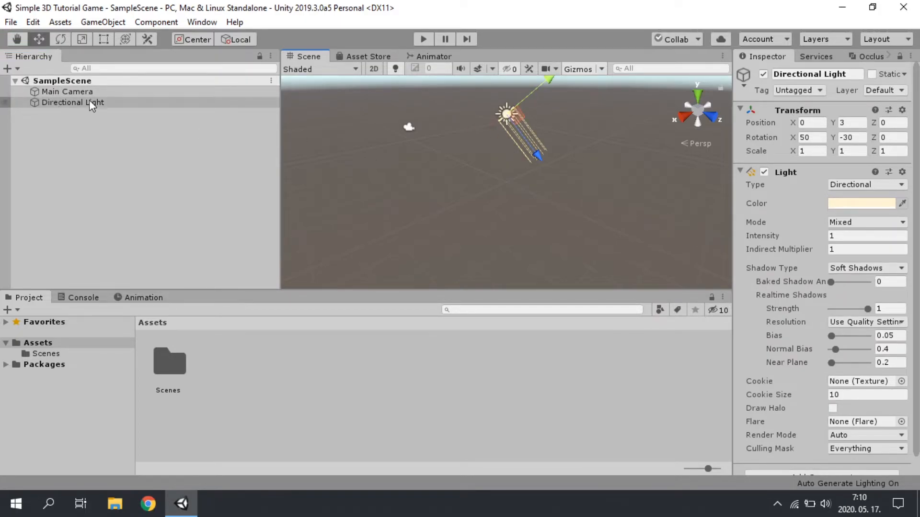
left_click(66, 104)
left_click(75, 90)
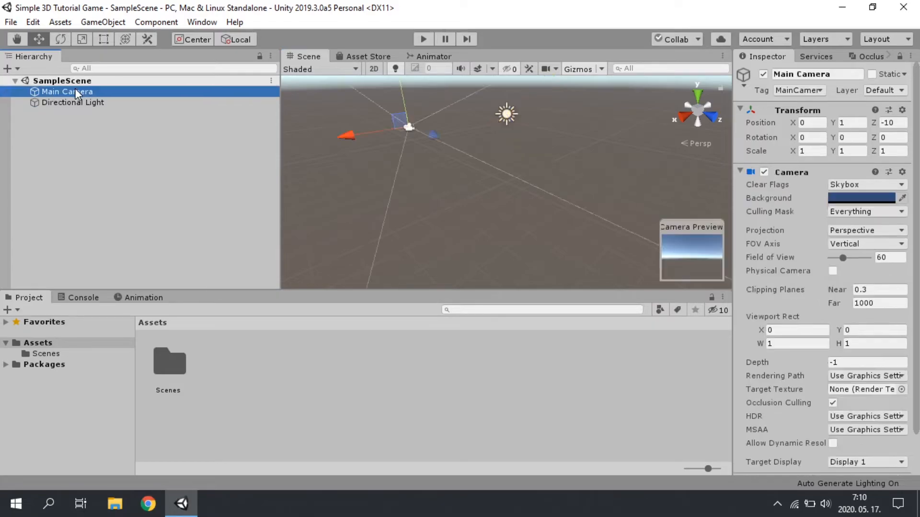
left_click(105, 104)
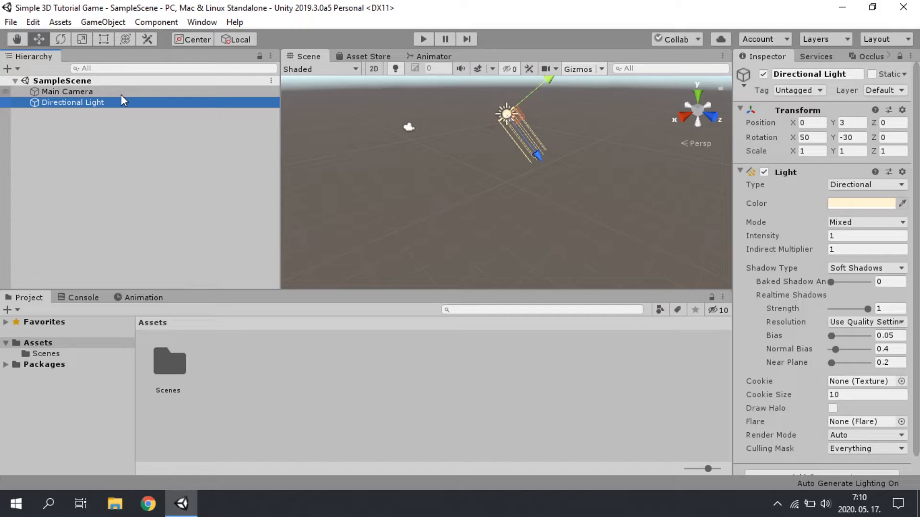
- Delete the Main Camera from SampleScene and undo the deletion
left_click(118, 94)
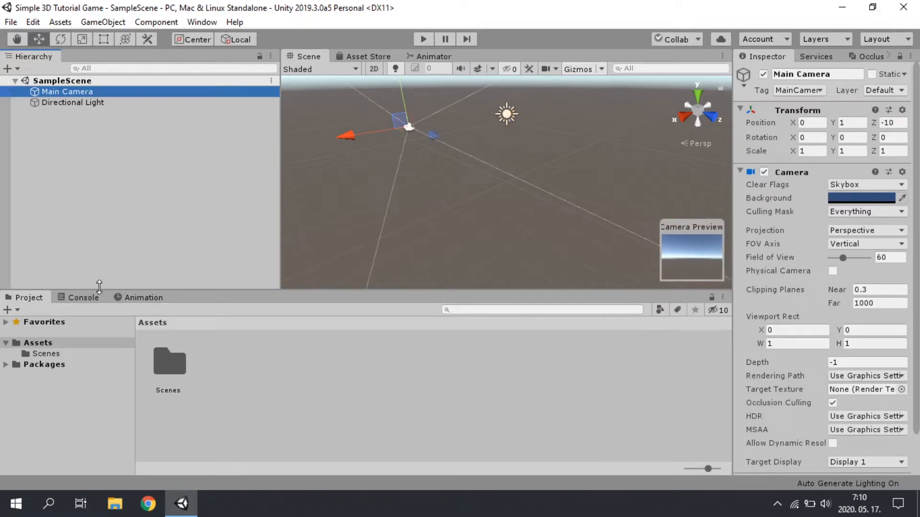
key("Delete")
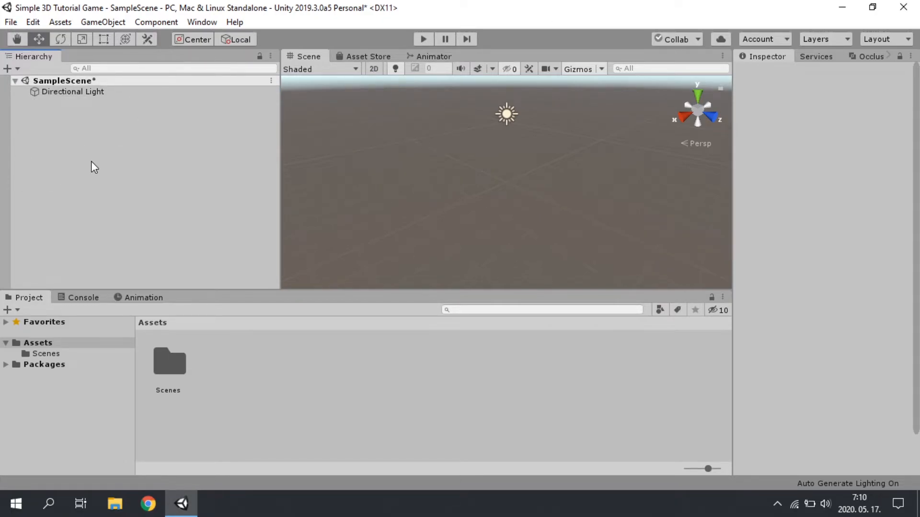
key("ctrl+z")
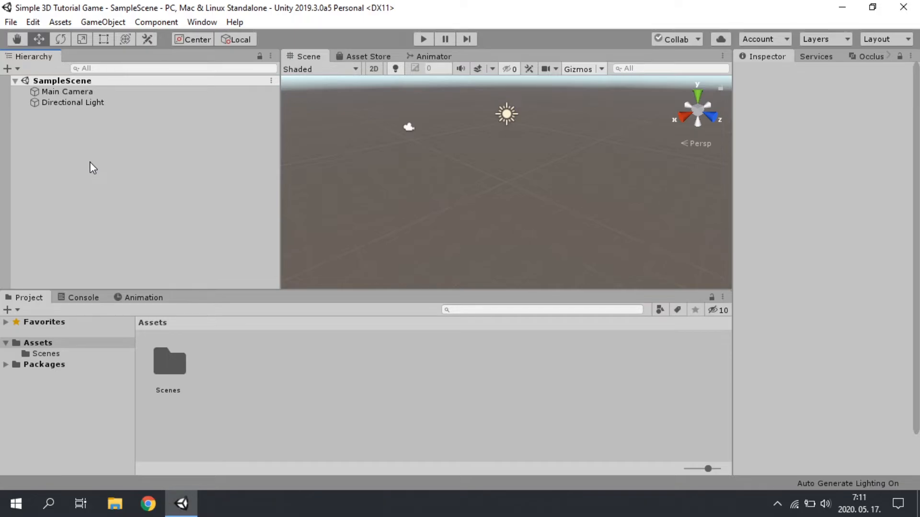
- Frame the Main Camera in the Scene view, look along its viewing direction, and clear the selection
left_click(73, 91)
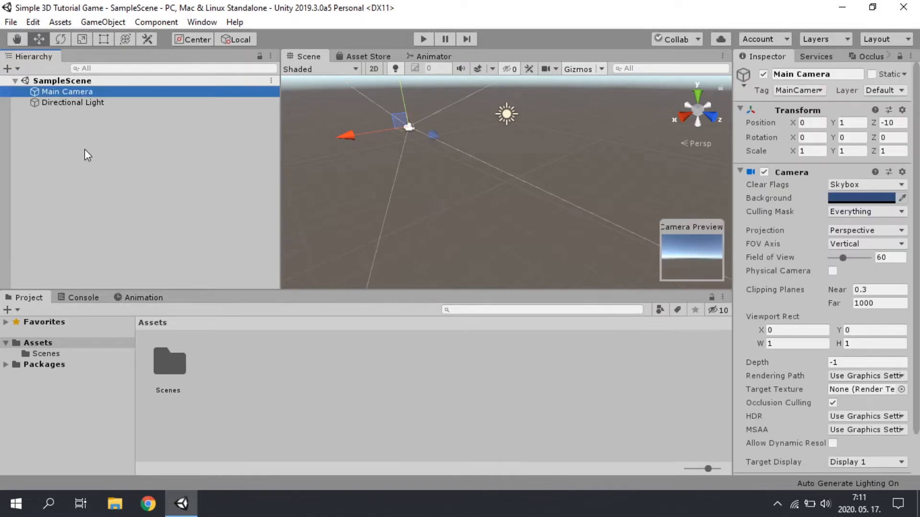
left_click(96, 166)
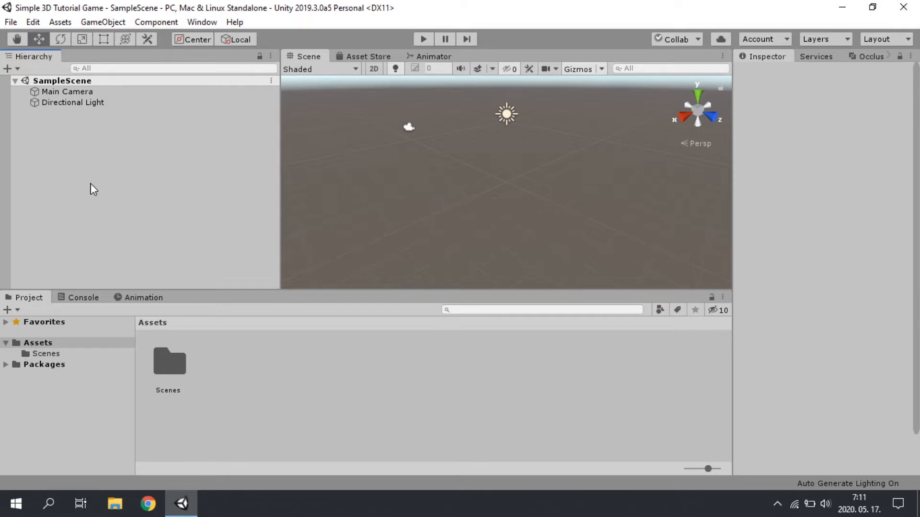
left_click(79, 91)
double_click(80, 89)
right_click_drag(647, 198, 498, 183)
scroll(498, 185, "up", 2)
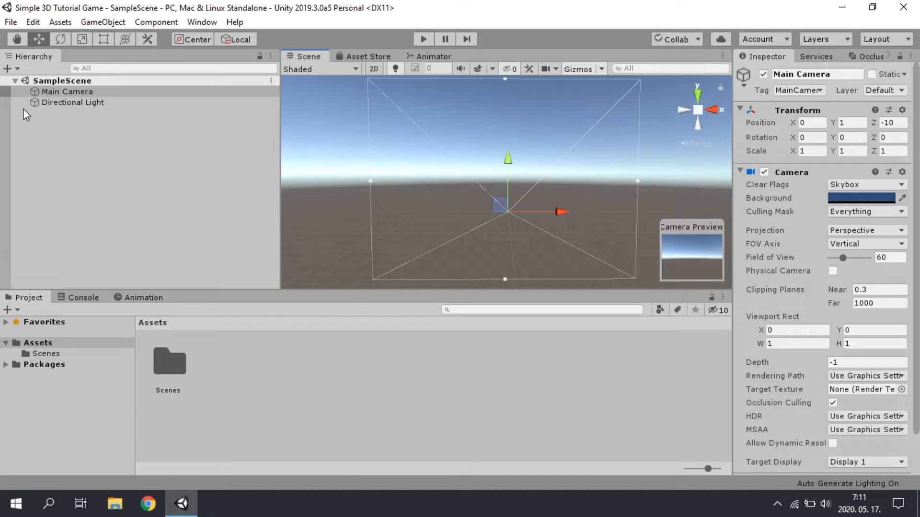
left_click(41, 91)
left_click(134, 210)
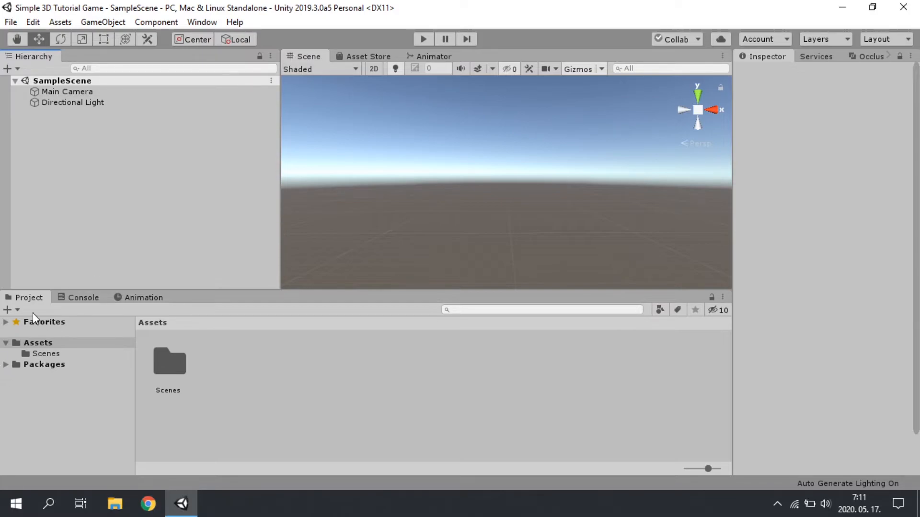
- Browse the project's Assets, Scenes and Packages folders, check the SampleScene file, and collapse the Assets folder
left_click(47, 354)
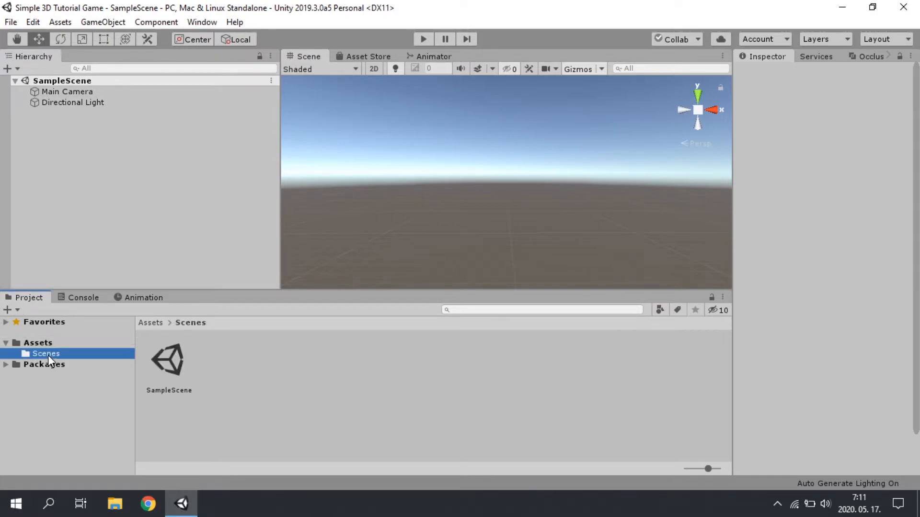
left_click(70, 342)
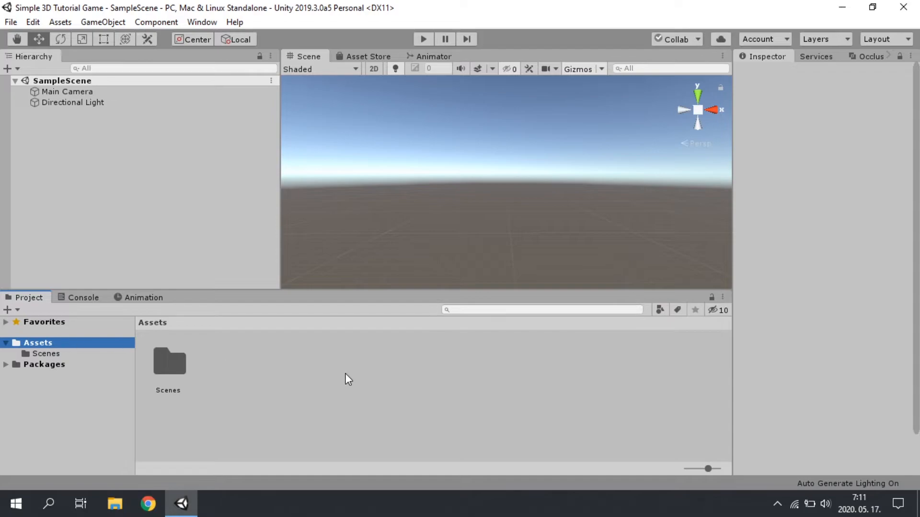
left_click(20, 367)
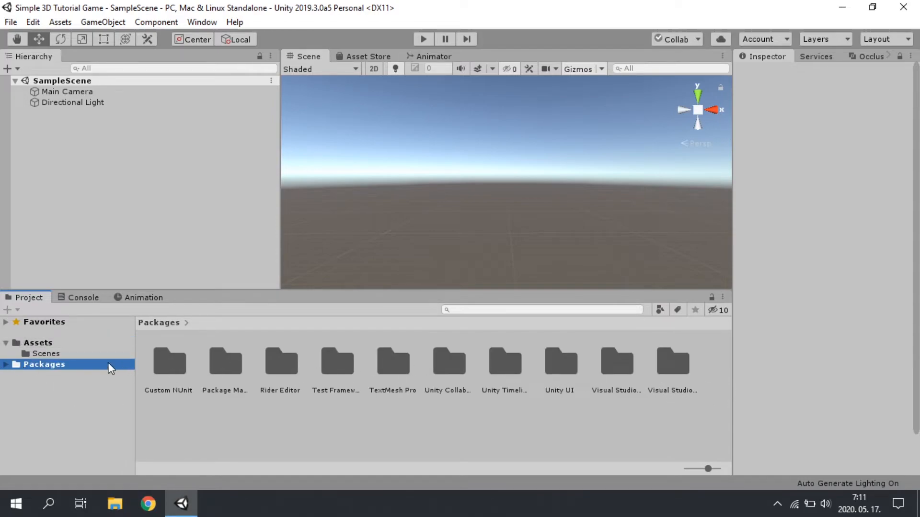
left_click(30, 343)
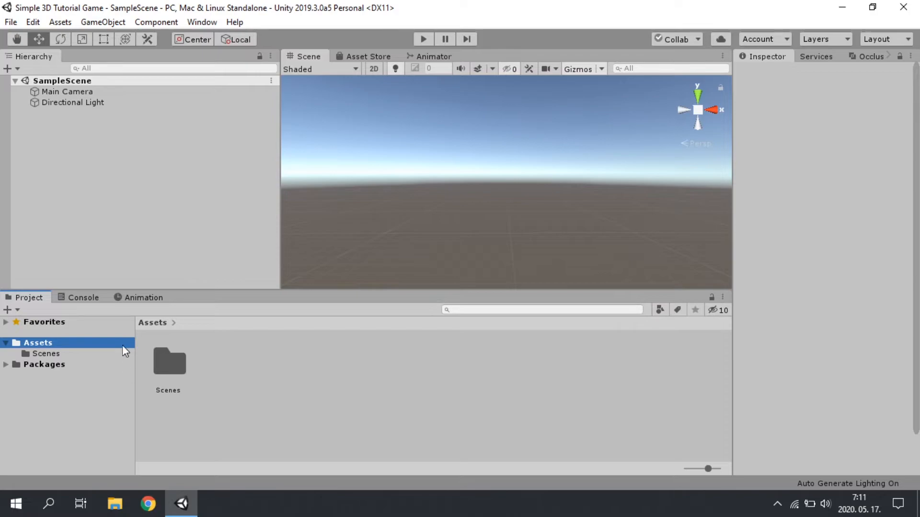
left_click(167, 369)
double_click(167, 369)
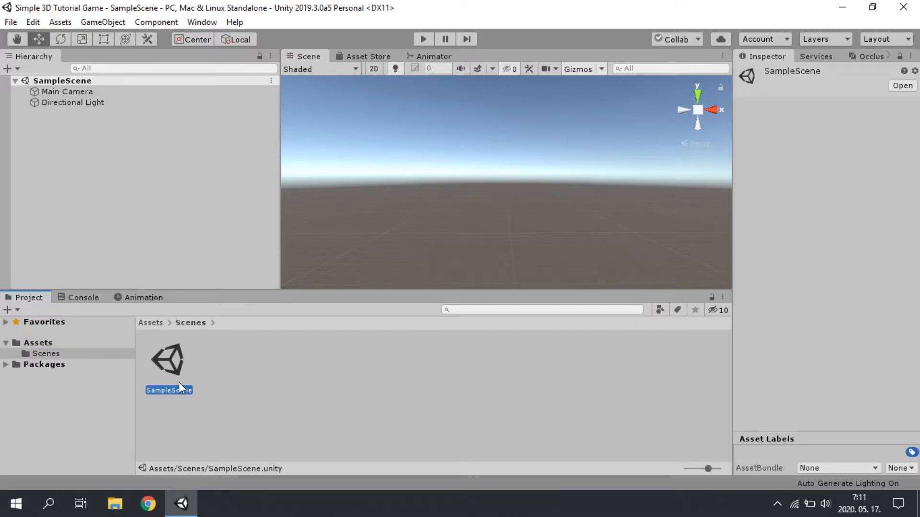
left_click(348, 403)
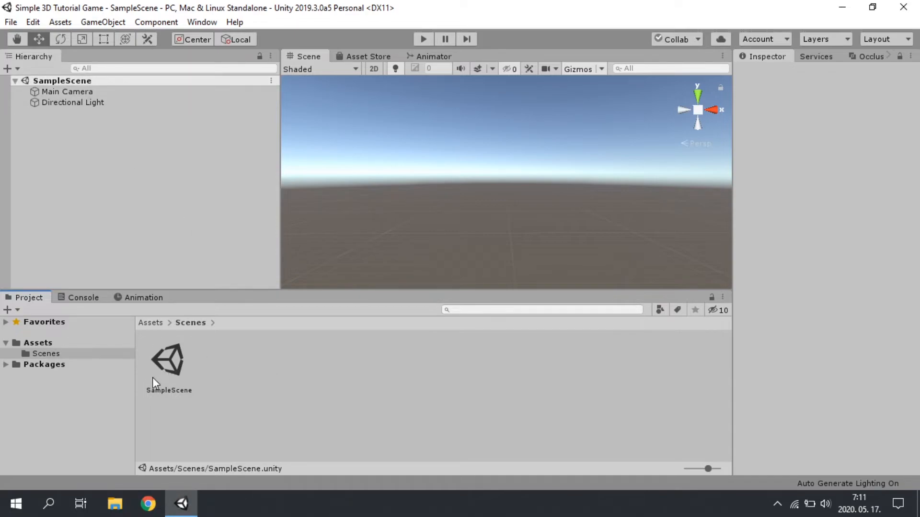
left_click(36, 342)
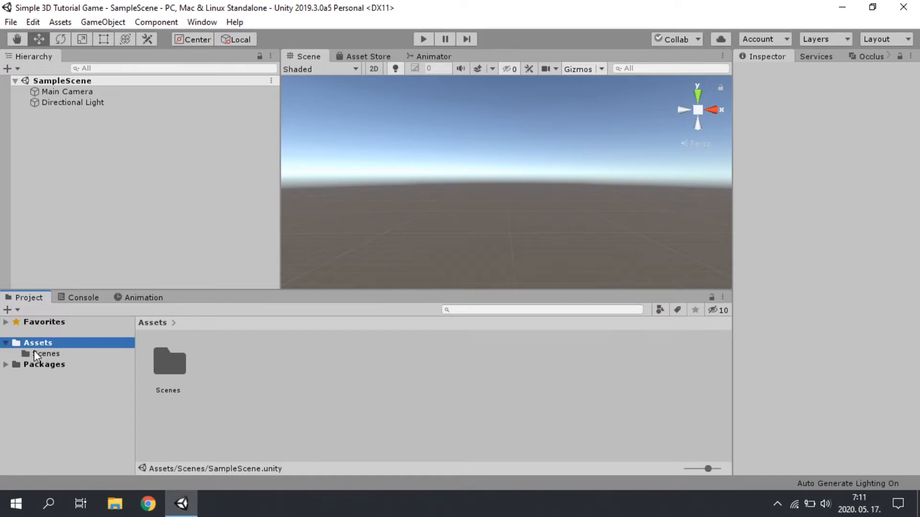
left_click(6, 342)
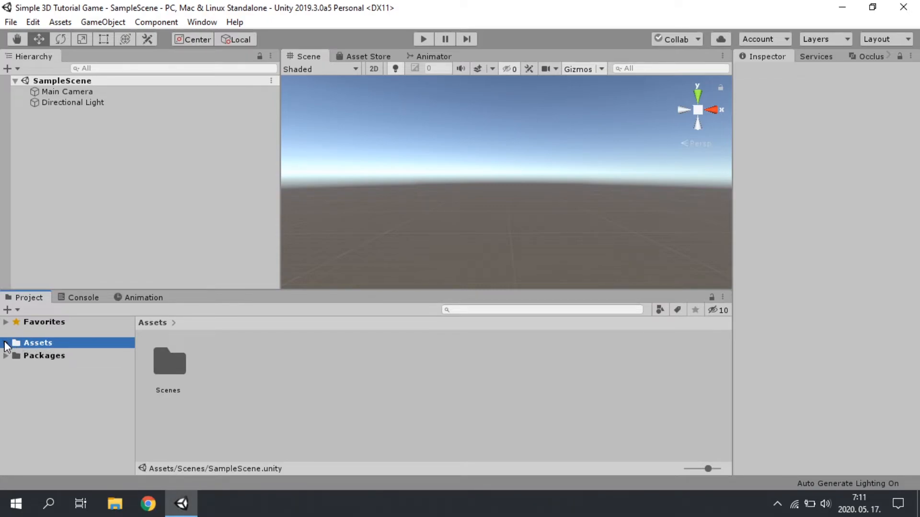
- View the Console and the Animation timeline, and return to the project's asset files
left_click(68, 298)
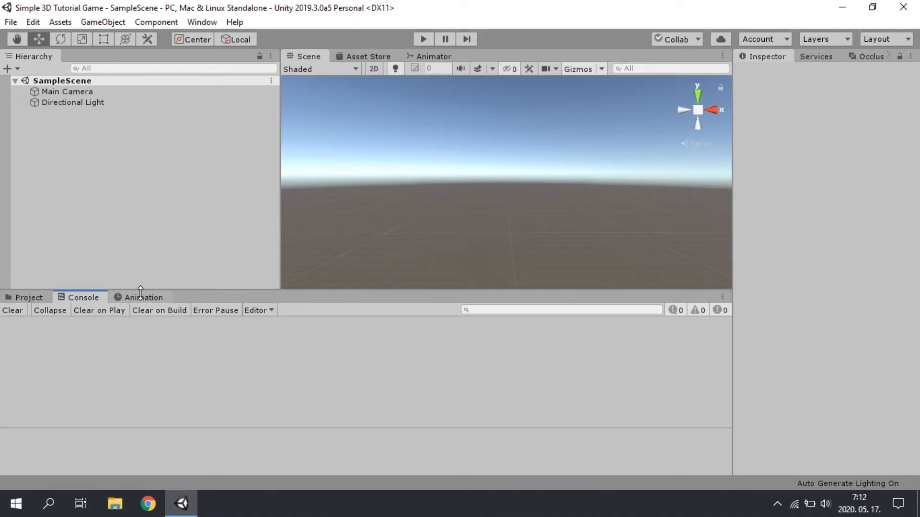
left_click(155, 298)
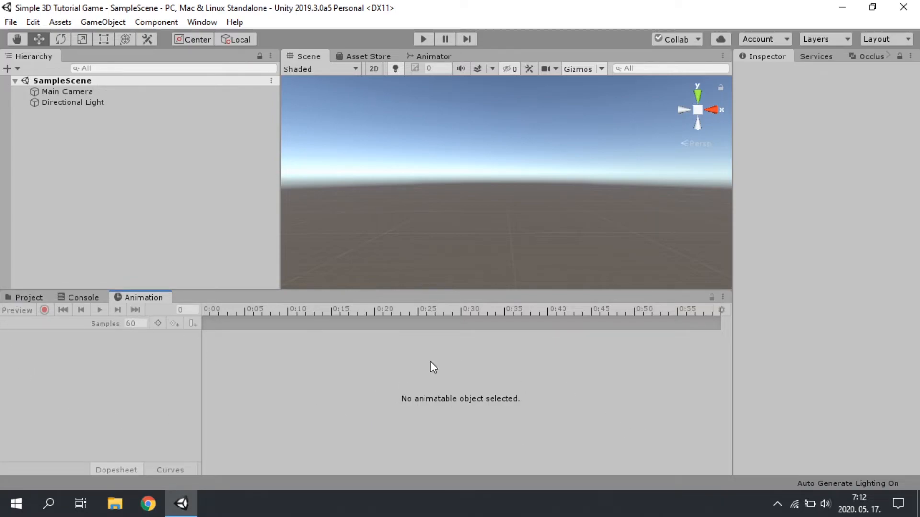
left_click(23, 296)
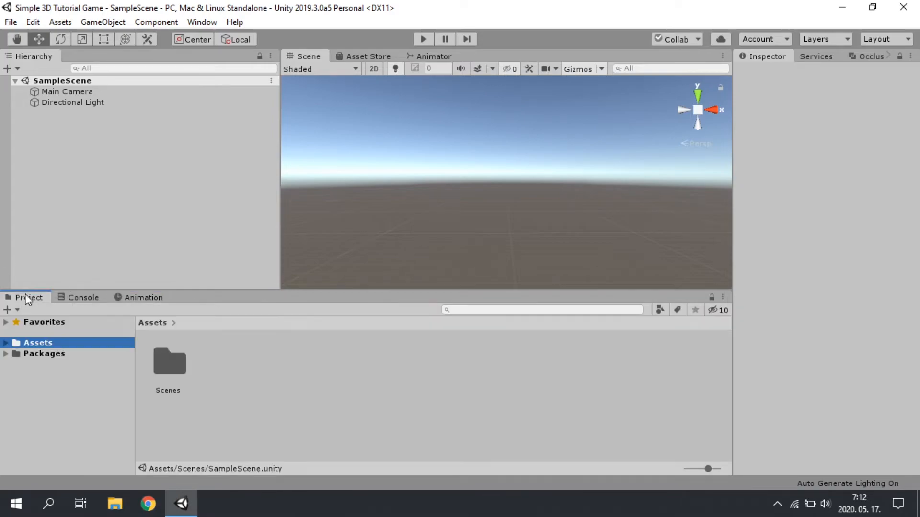
- Review all of the Main Camera's components in the Inspector, from Transform down to Audio Listener, and deselect it
left_click(762, 54)
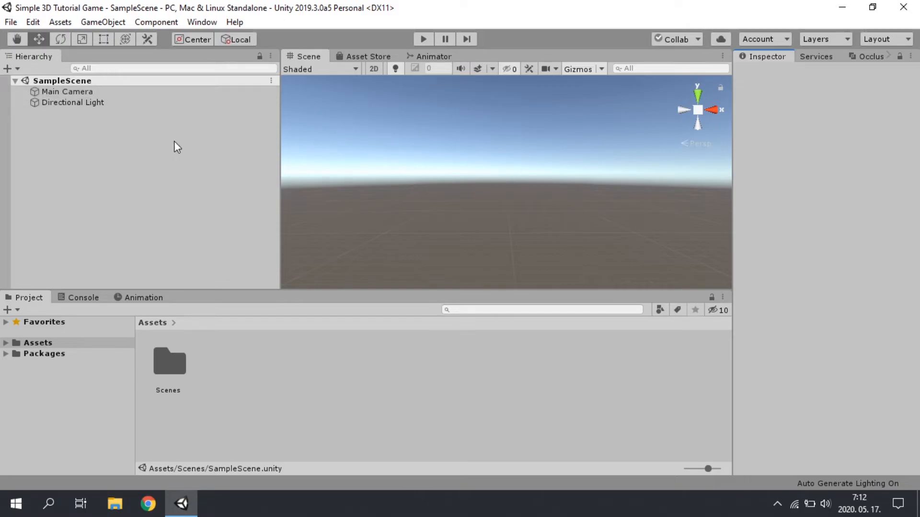
left_click(64, 94)
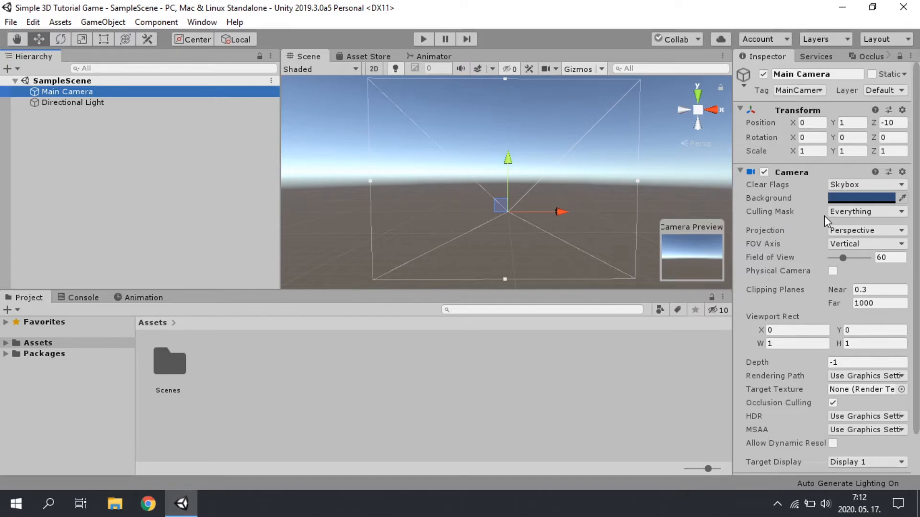
scroll(824, 208, "down", 3)
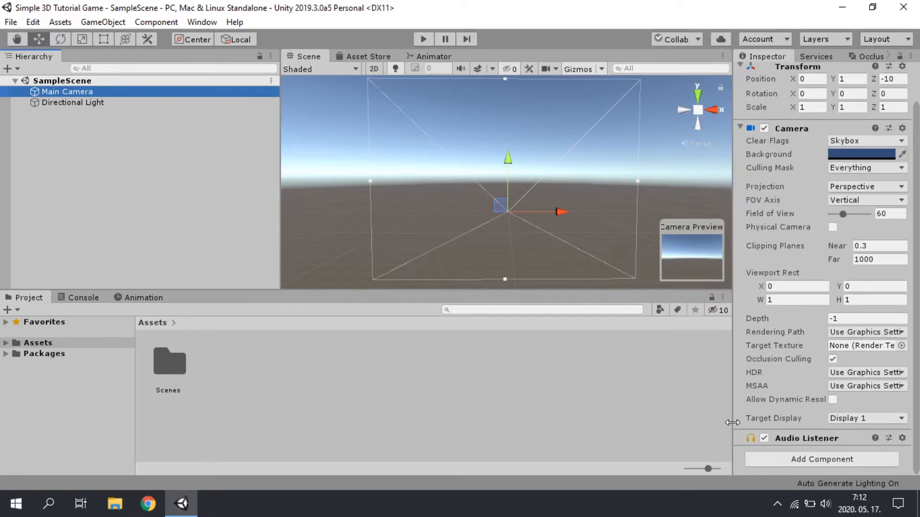
scroll(740, 283, "up", 3)
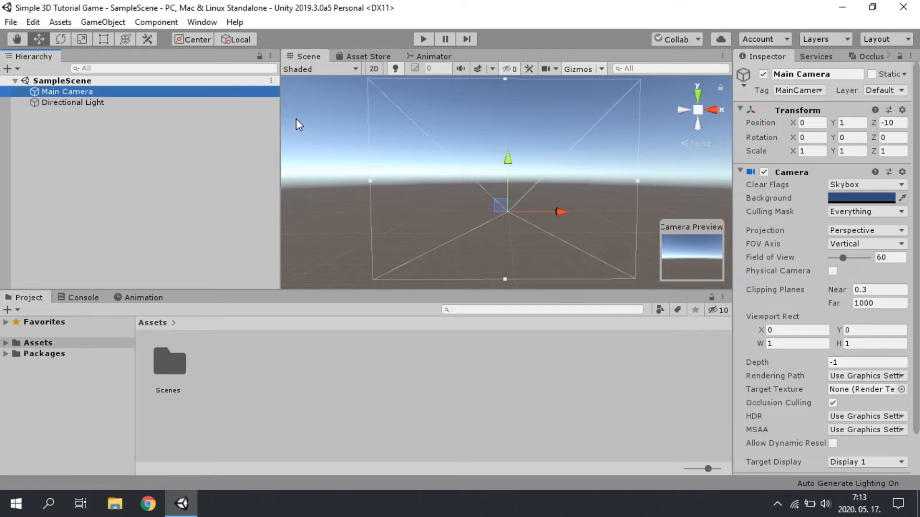
left_click(239, 82)
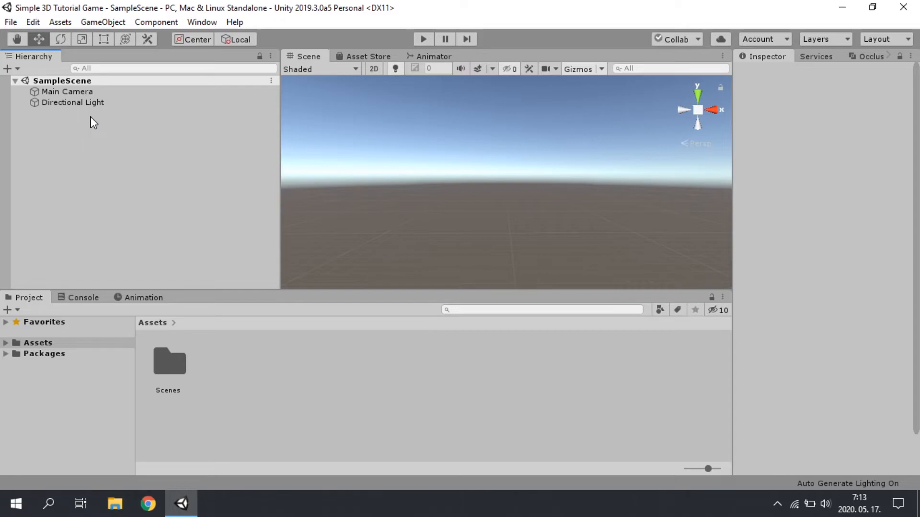
- Add a 3D Cube to SampleScene and frame it in the Scene view
left_click(93, 22)
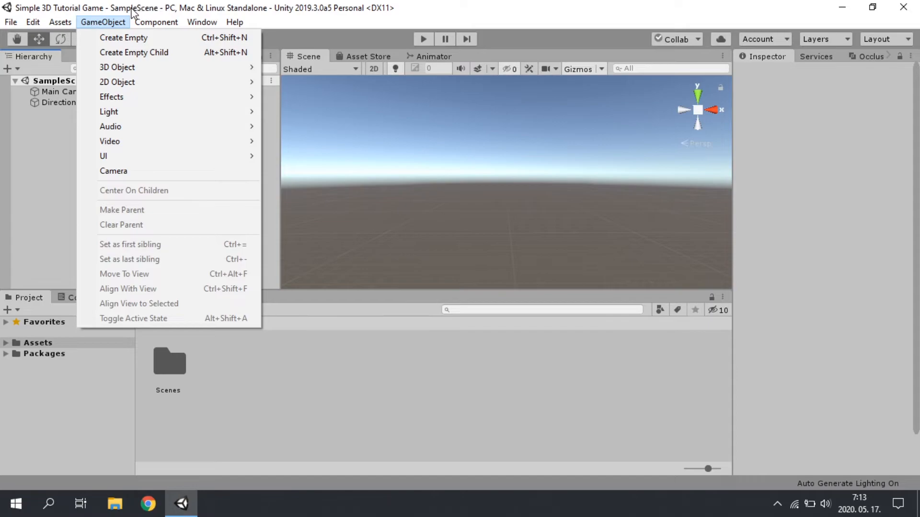
mouse_move(133, 74)
left_click(324, 67)
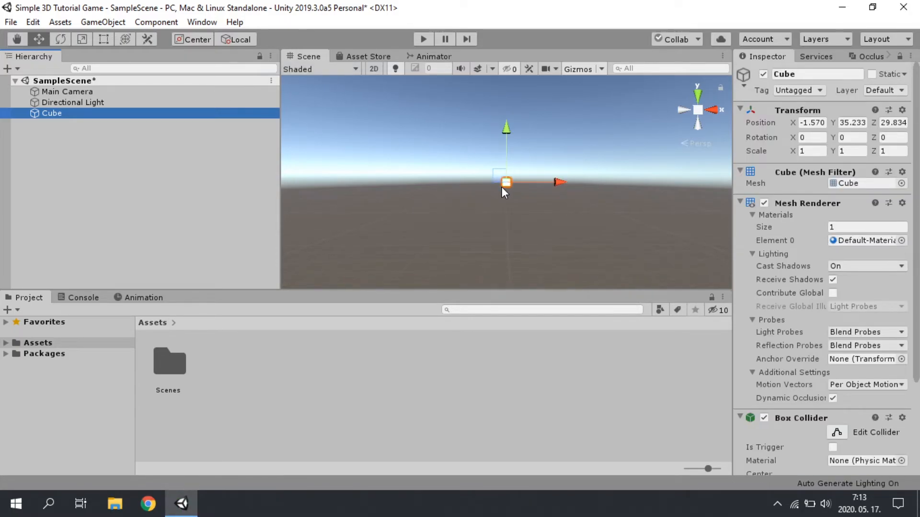
key("f")
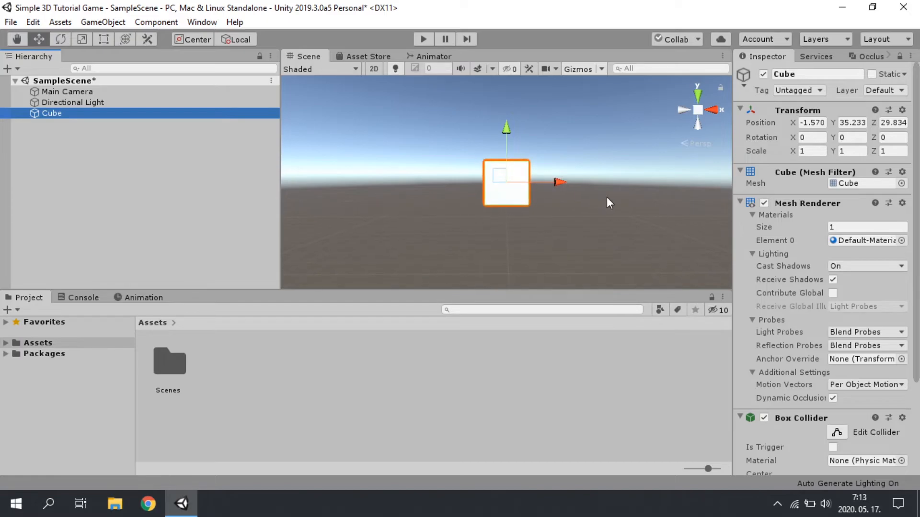
- Navigate around the Cube in the Scene view with the Hand Tool, panning, rotating and zooming, and reframe it
left_click(21, 38)
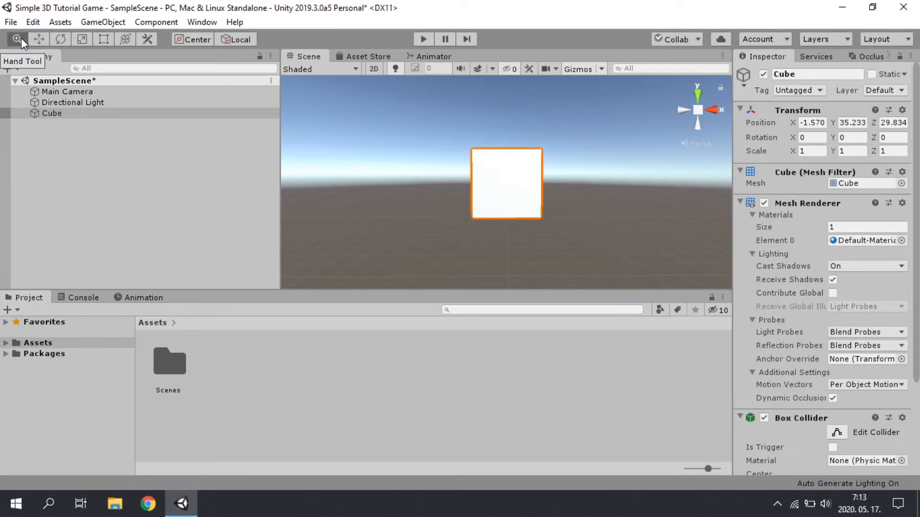
left_click_drag(508, 225, 626, 270)
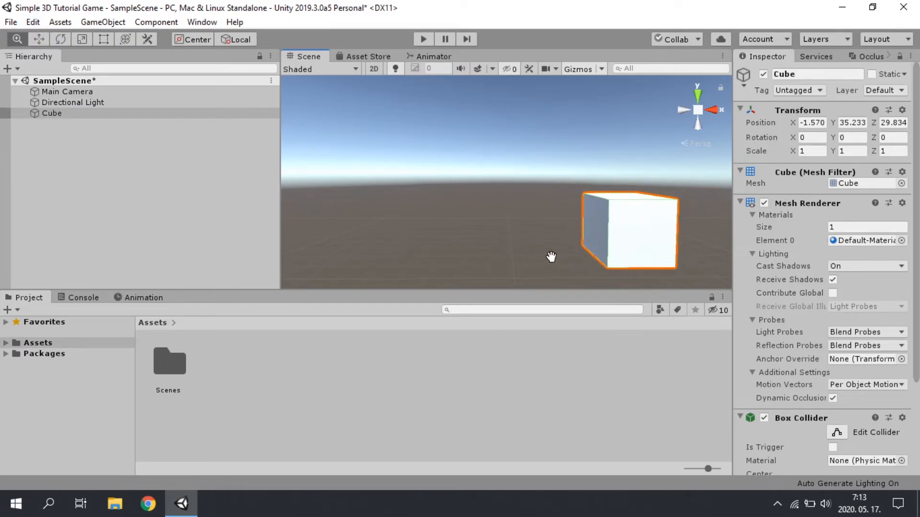
left_click_drag(542, 257, 590, 262)
right_click_drag(547, 263, 644, 269)
scroll(548, 240, "up", 2)
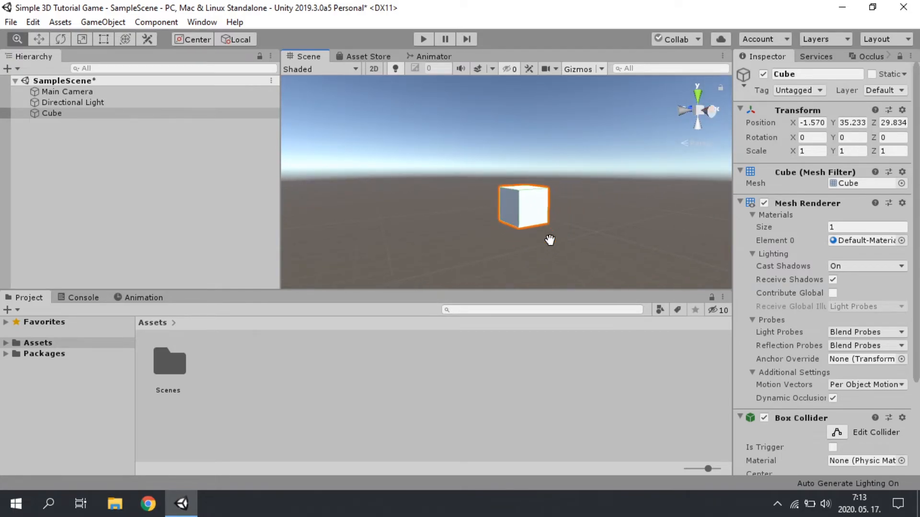
double_click(59, 114)
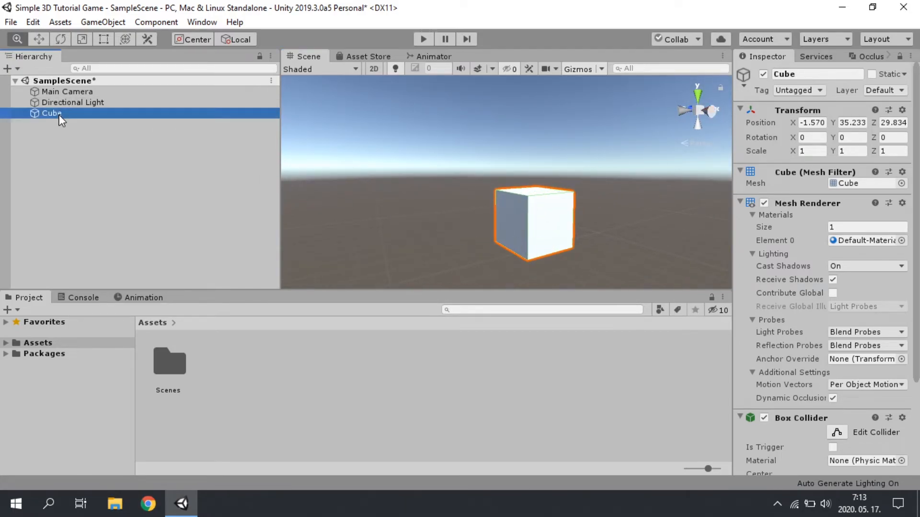
left_click_drag(677, 201, 727, 227)
left_click_drag(572, 237, 543, 268)
- Frame the Main Camera, explore the Scene view around it by rotating, zooming and panning, and clear the selection
double_click(79, 90)
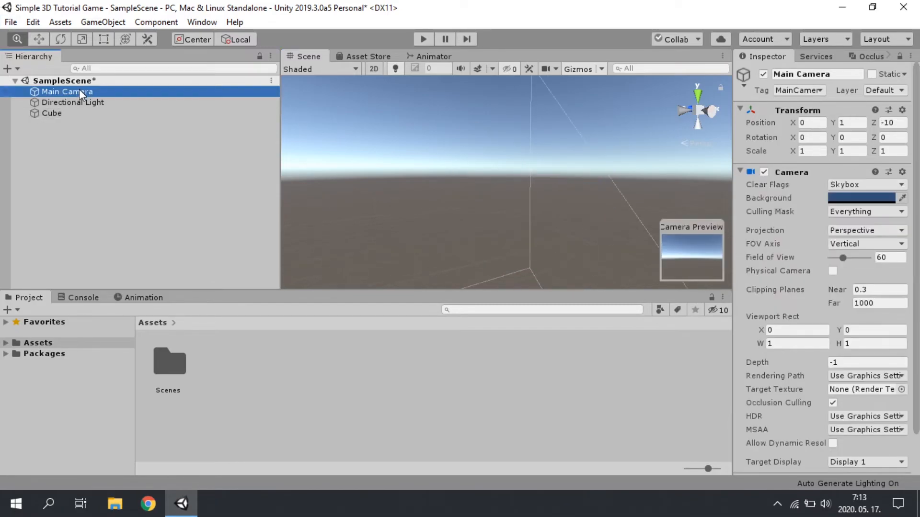
right_click_drag(517, 212, 500, 148)
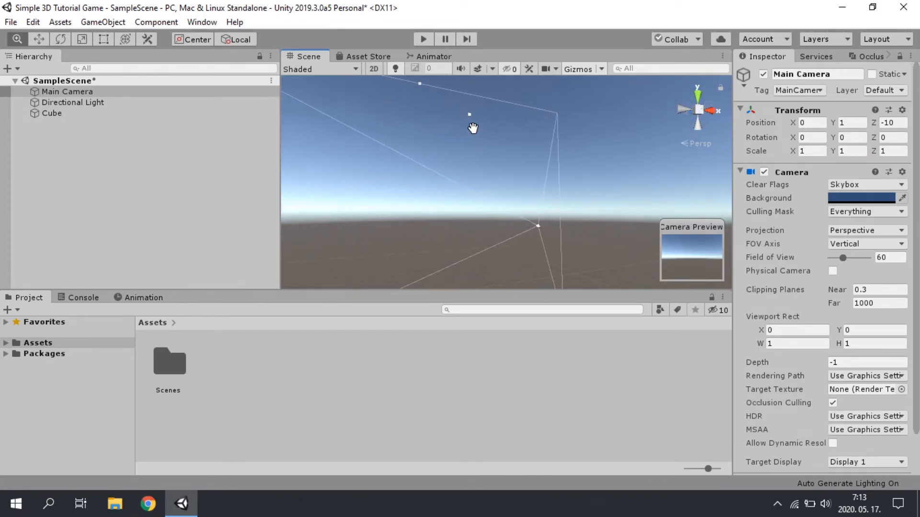
scroll(467, 114, "up", 2)
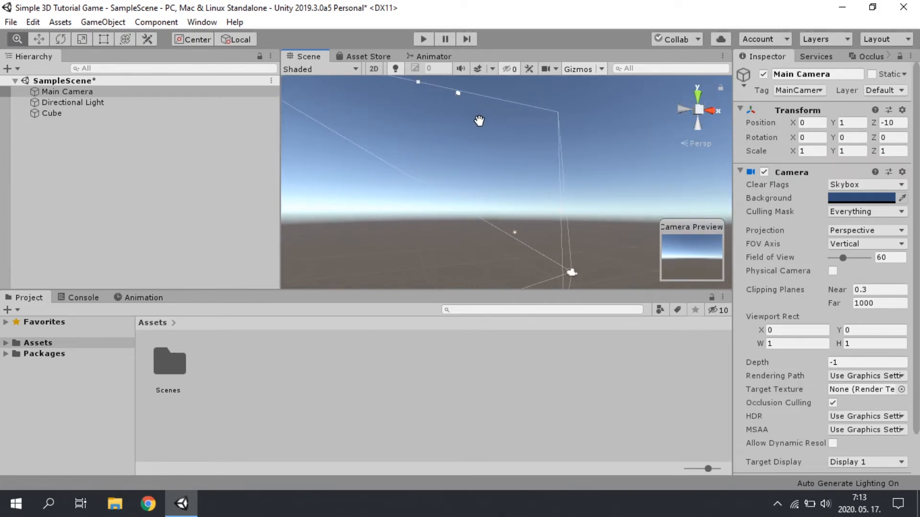
right_click_drag(373, 195, 348, 188)
mouse_move(477, 195)
middle_mouse_down()
mouse_move(473, 204)
mouse_move(466, 191)
middle_mouse_up()
left_click_drag(467, 170, 466, 215)
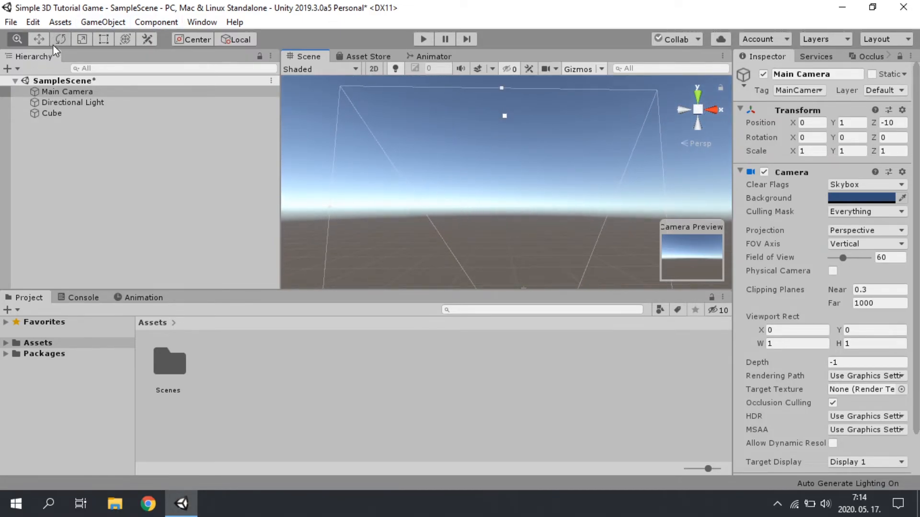
left_click(180, 182)
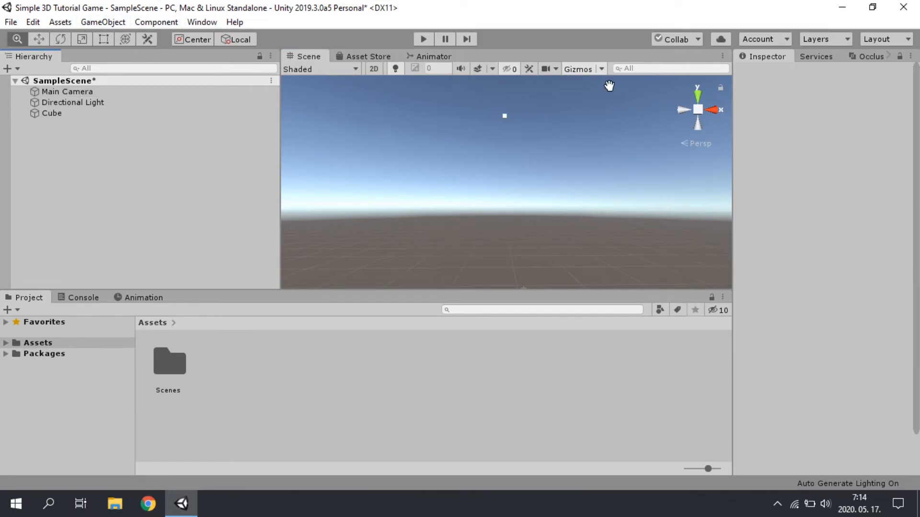
left_click(300, 55)
scroll(567, 213, "down", 3)
scroll(533, 192, "down", 2)
left_click_drag(520, 191, 546, 191)
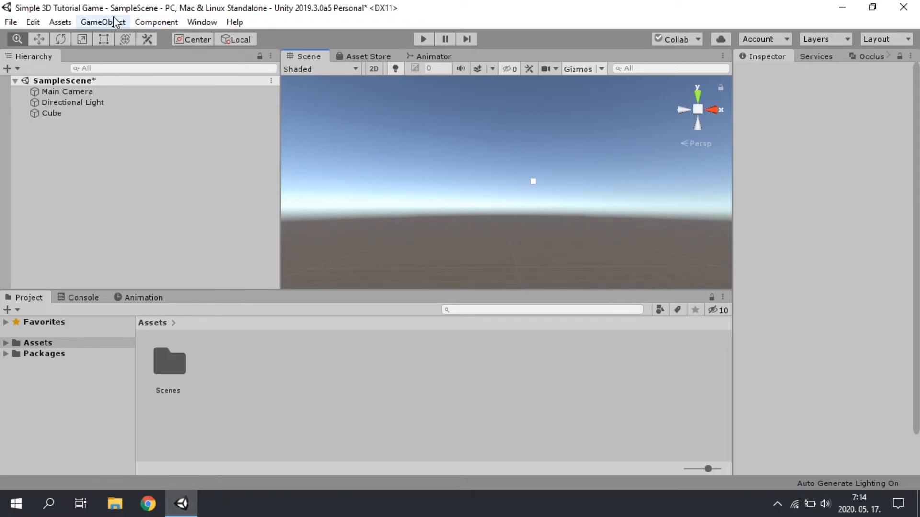
left_click(202, 22)
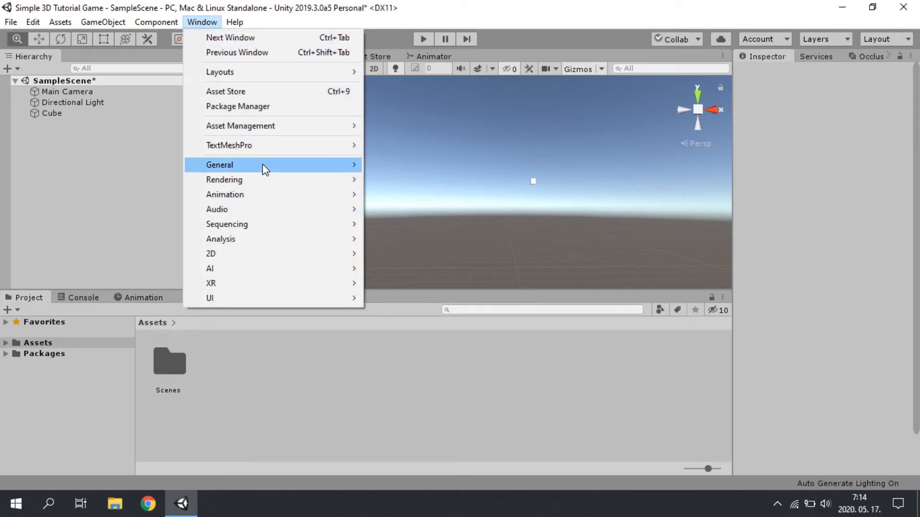
mouse_move(132, 24)
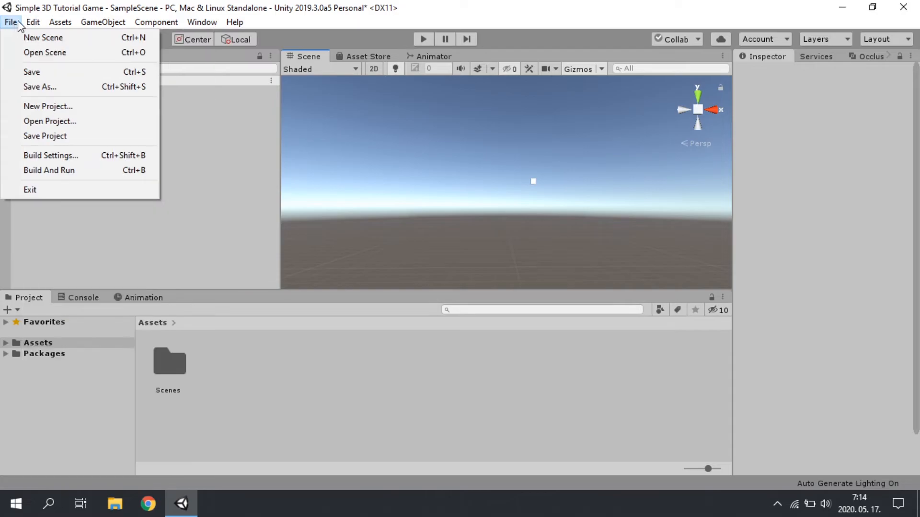
mouse_move(103, 22)
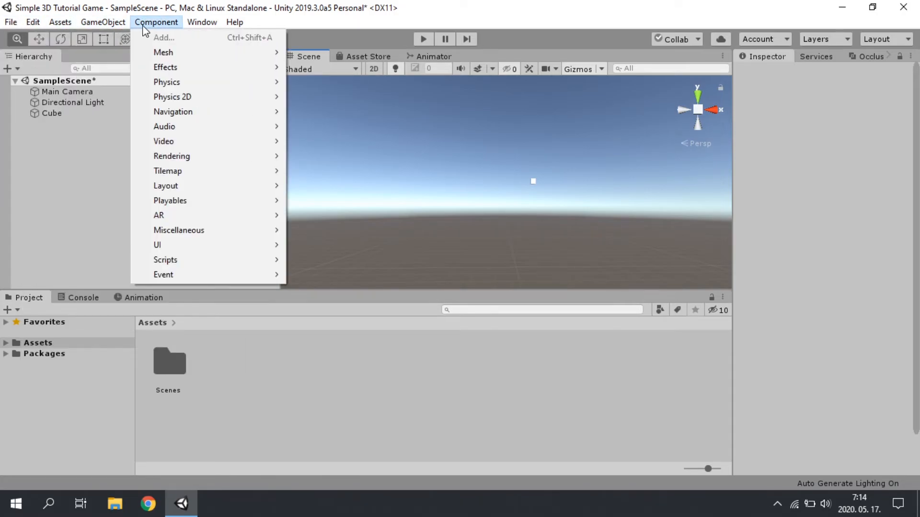
mouse_move(187, 23)
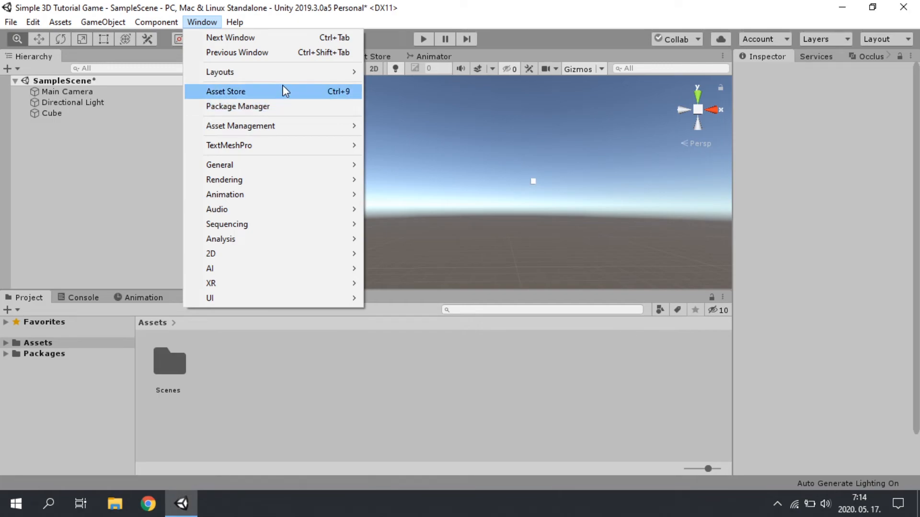
mouse_move(287, 74)
mouse_move(303, 299)
left_click(373, 7)
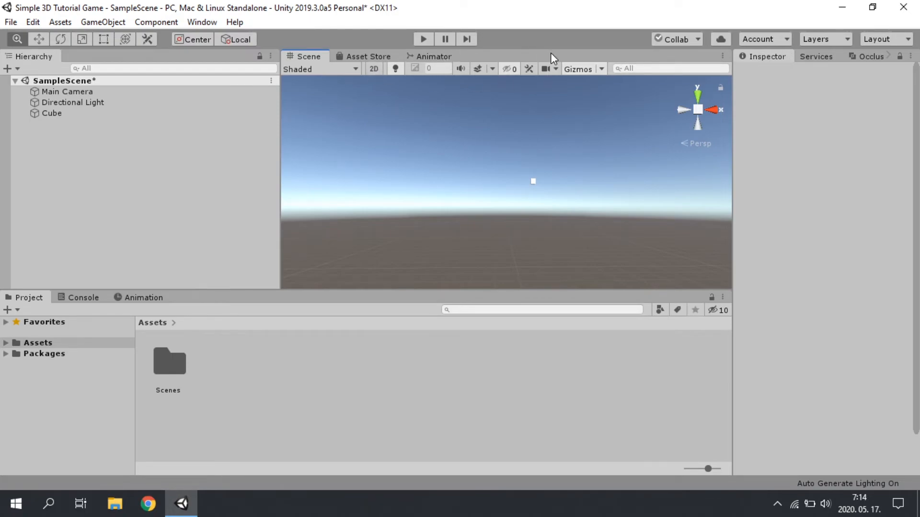
- Switch the editor to the Default window layout and look around the Scene view
left_click(245, 22)
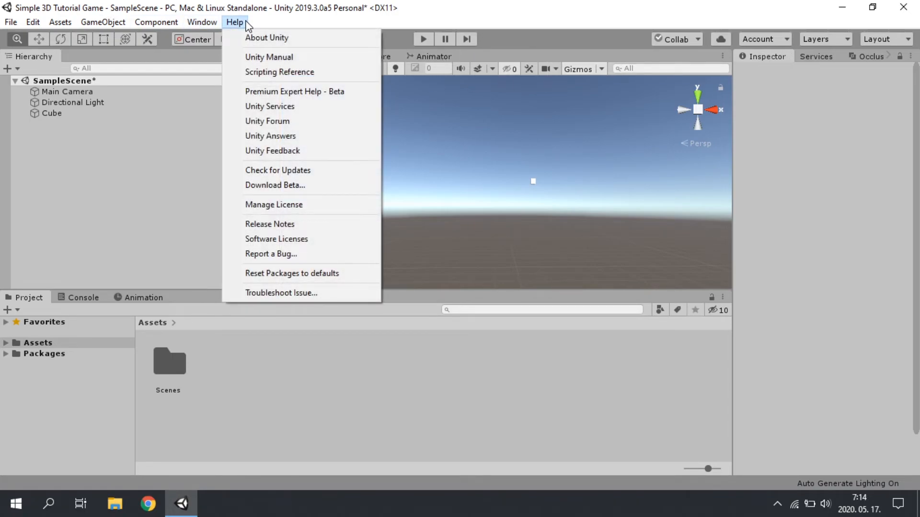
mouse_move(229, 72)
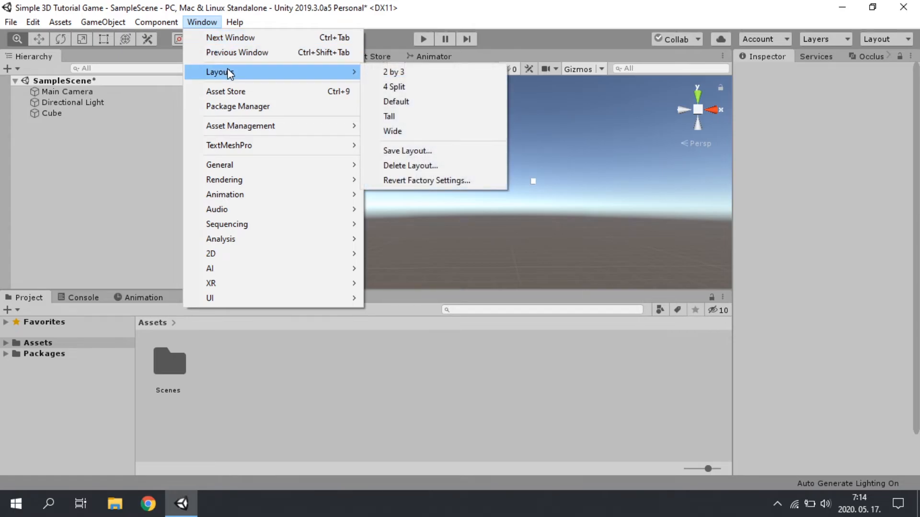
left_click(450, 110)
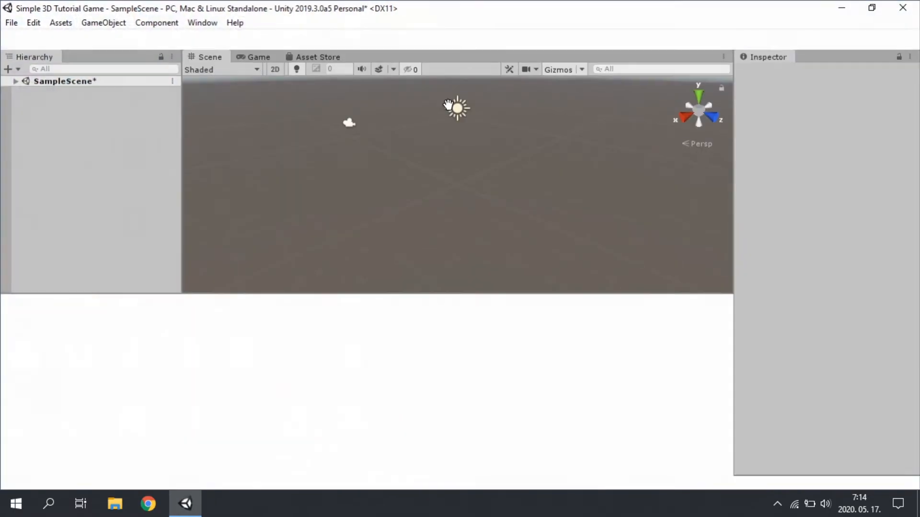
left_click_drag(309, 170, 438, 202, "alt")
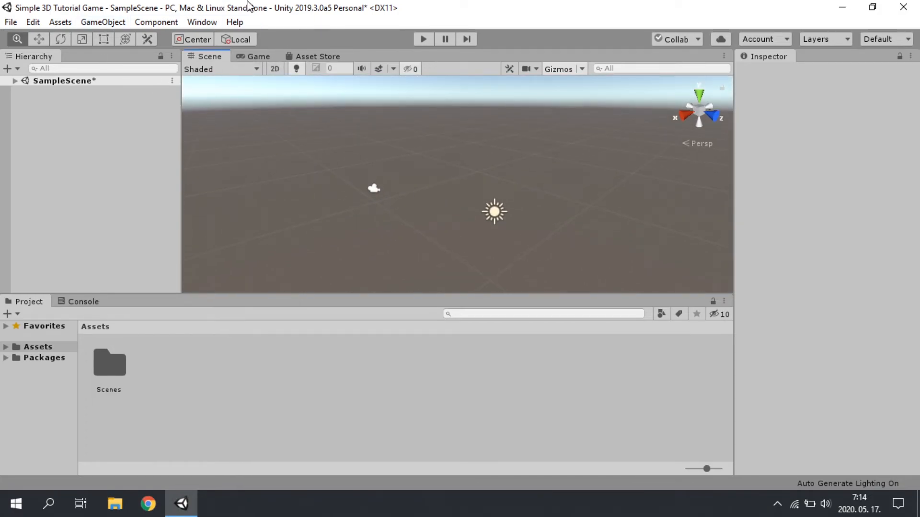
left_click(203, 22)
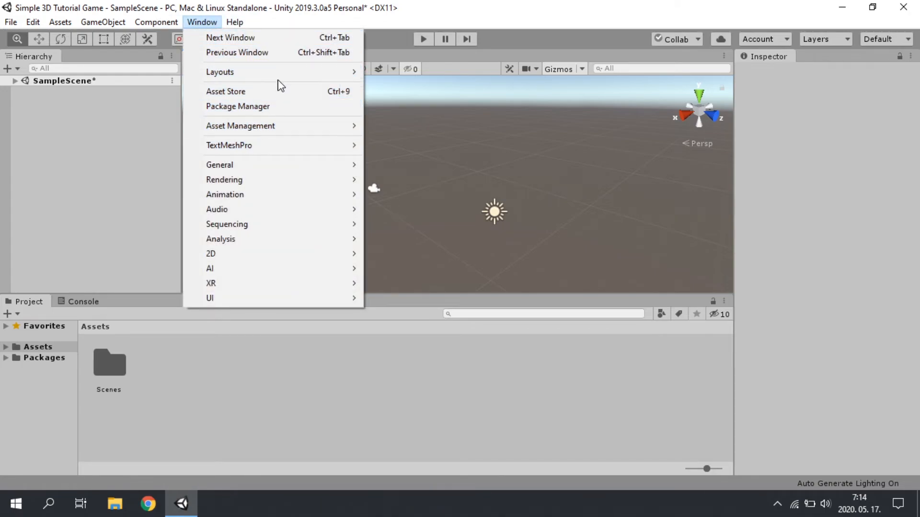
mouse_move(280, 76)
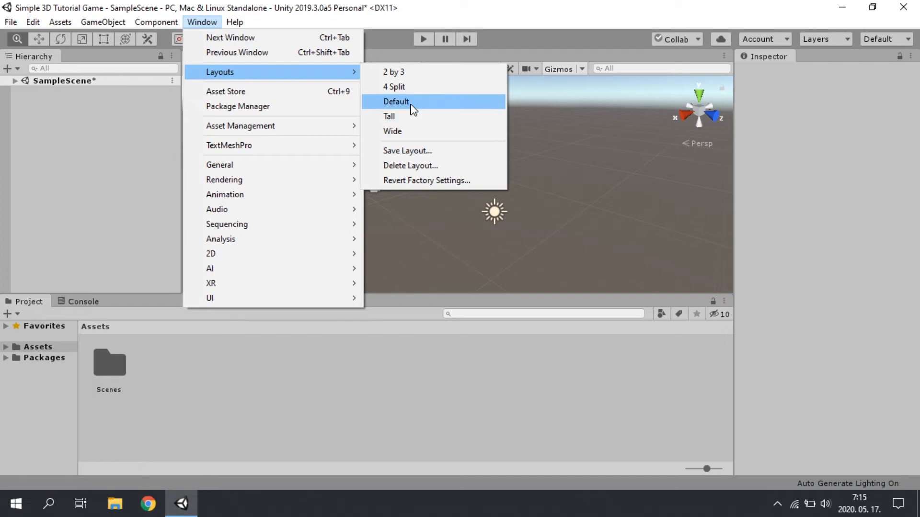
left_click(389, 11)
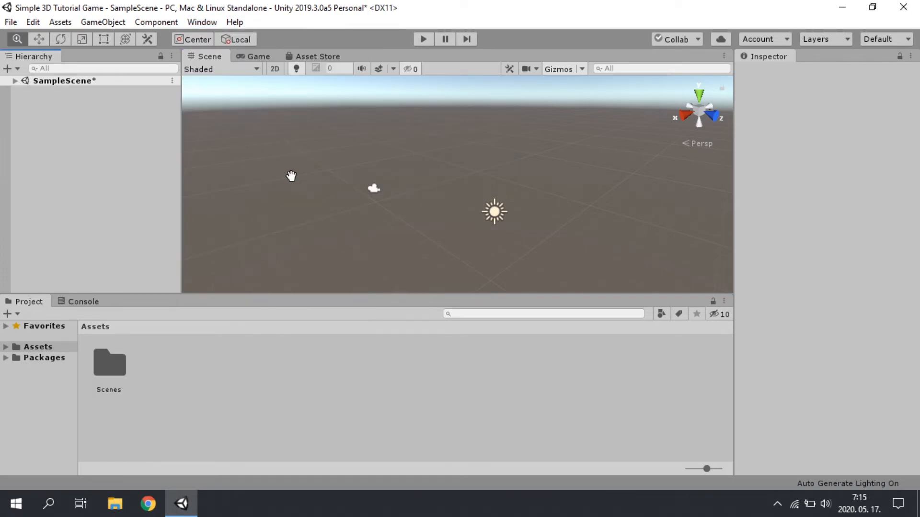
- Try out the Wide and Tall window layouts, and return to the Default layout
left_click(139, 24)
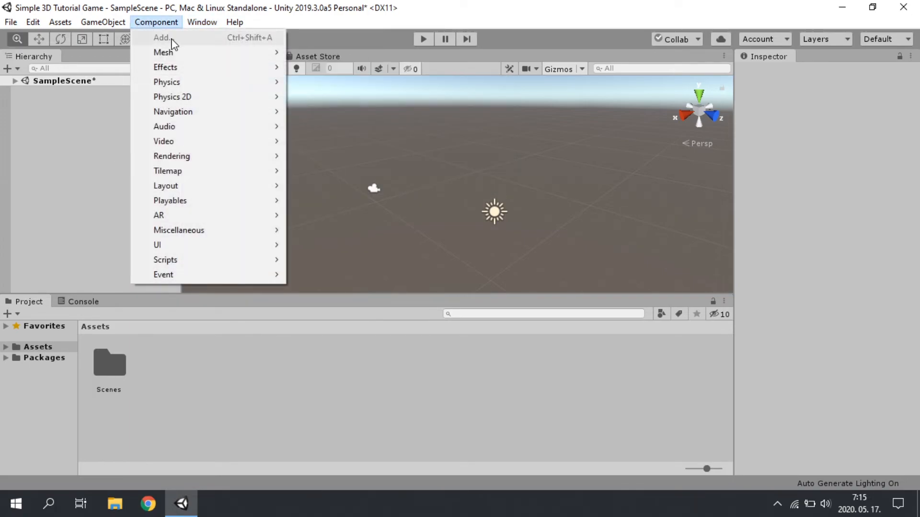
mouse_move(203, 22)
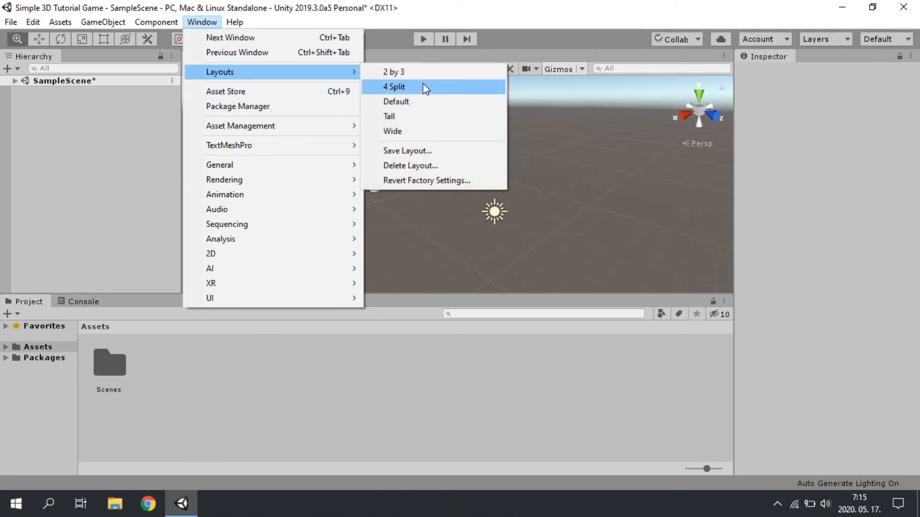
left_click(428, 134)
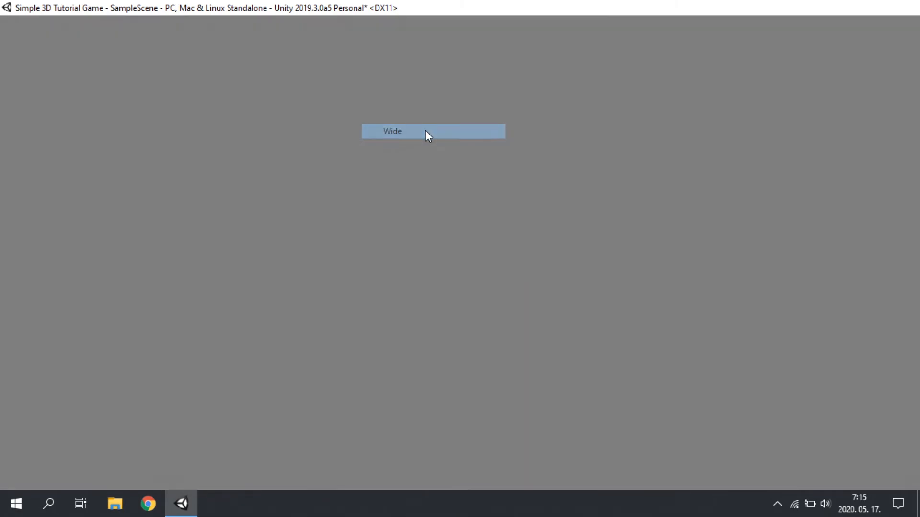
left_click(196, 23)
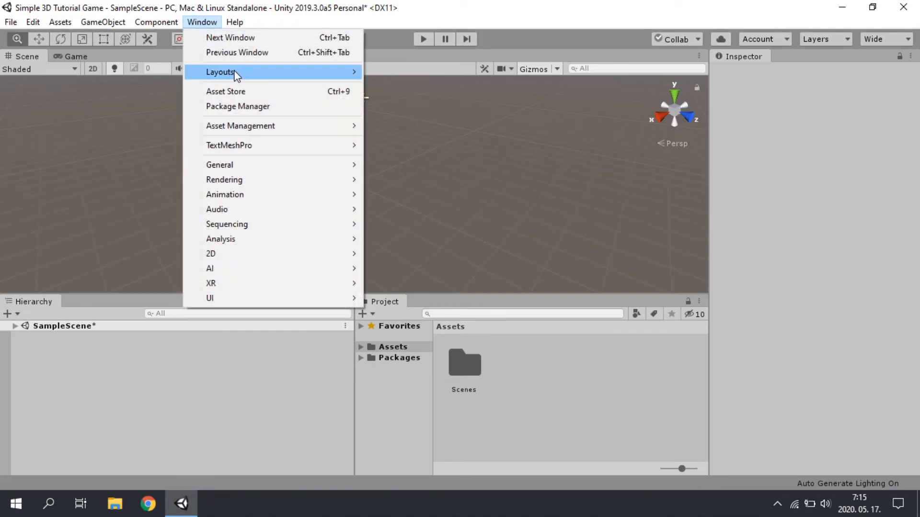
mouse_move(234, 70)
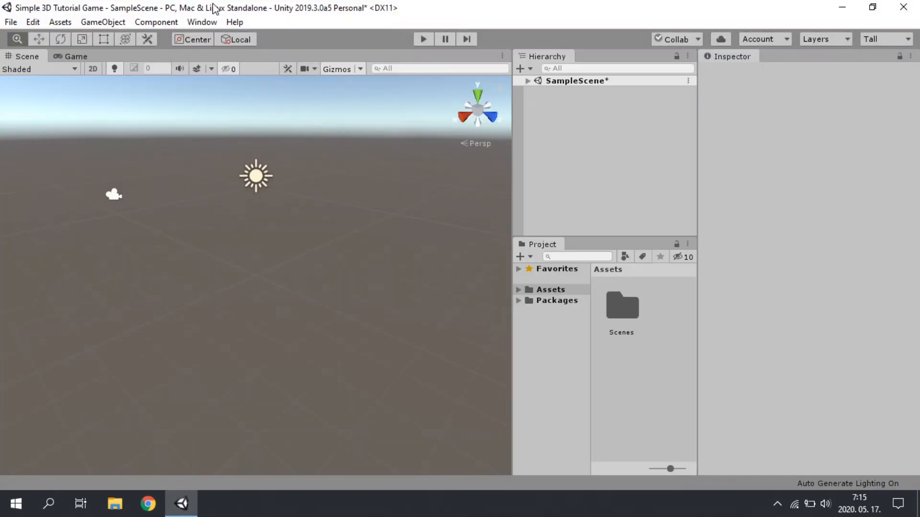
left_click(202, 22)
mouse_move(317, 80)
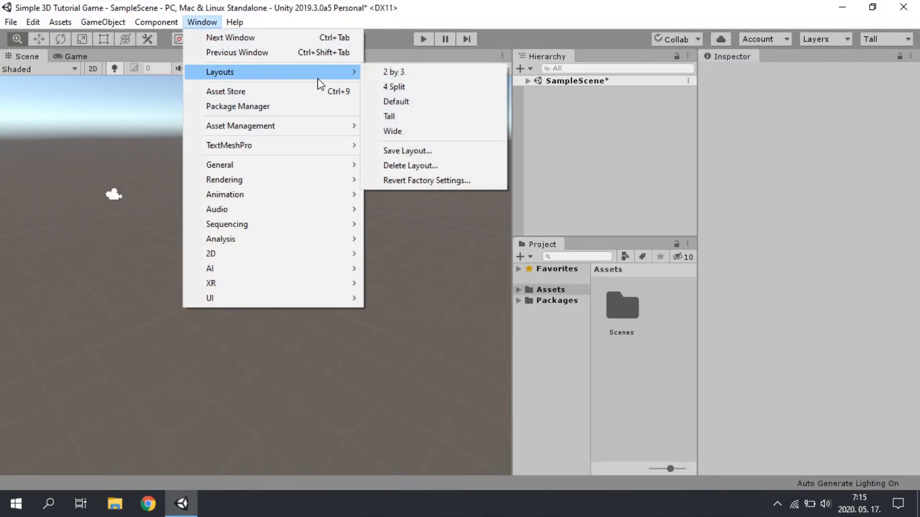
left_click(416, 102)
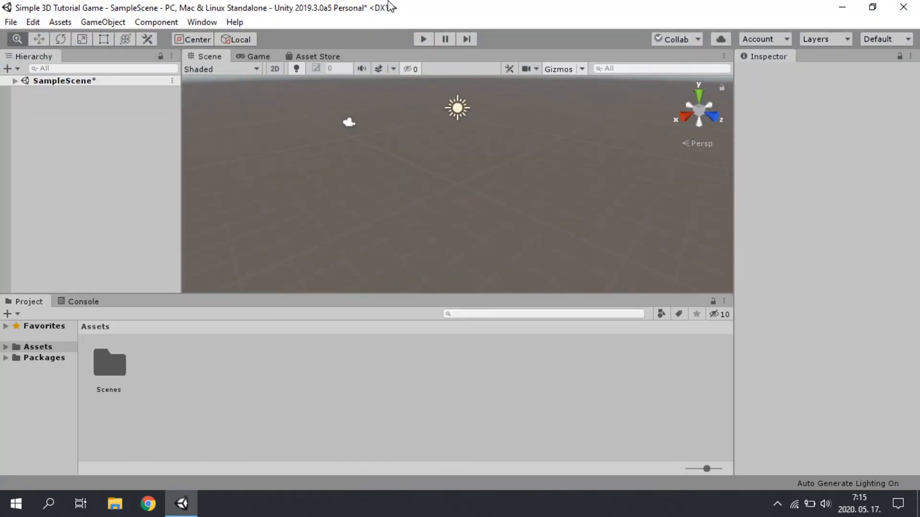
- Expand SampleScene in the Hierarchy to frame the Cube in the Scene view, and switch to the Game view
right_click_drag(443, 132, 437, 98)
scroll(358, 144, "up", 4)
left_click(15, 80)
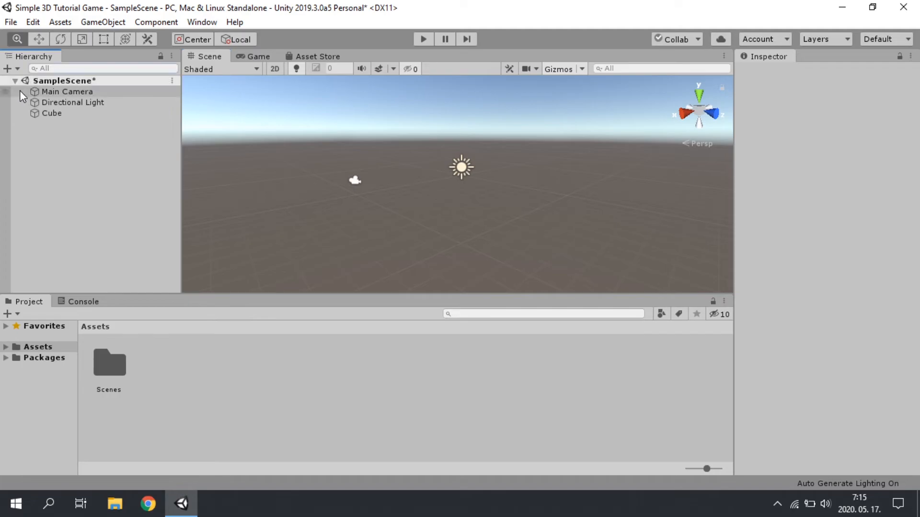
double_click(50, 115)
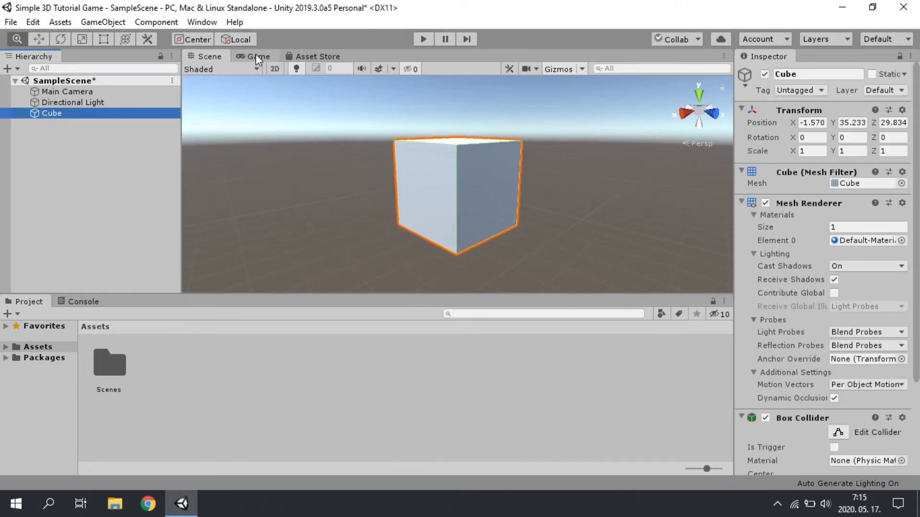
left_click(255, 56)
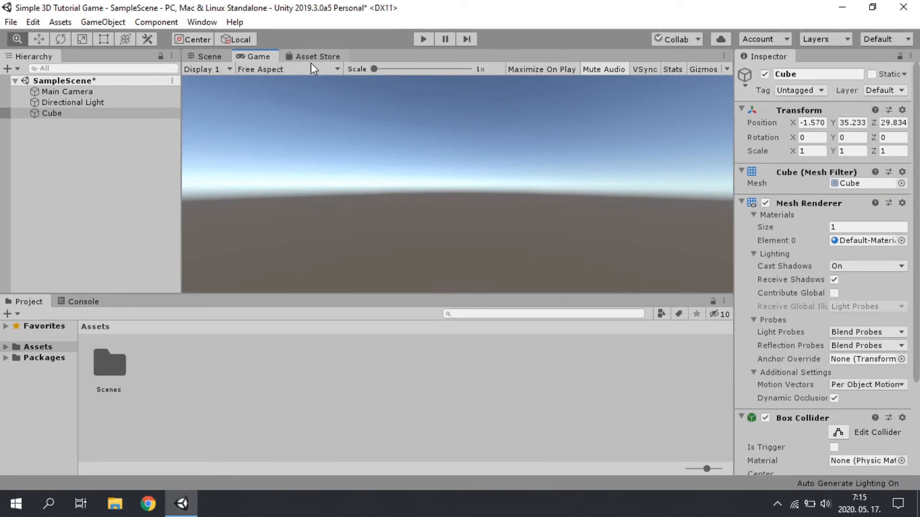
- Set the Game view's resolution to Standalone (1024x768) and review the other available aspect ratios
left_click(284, 67)
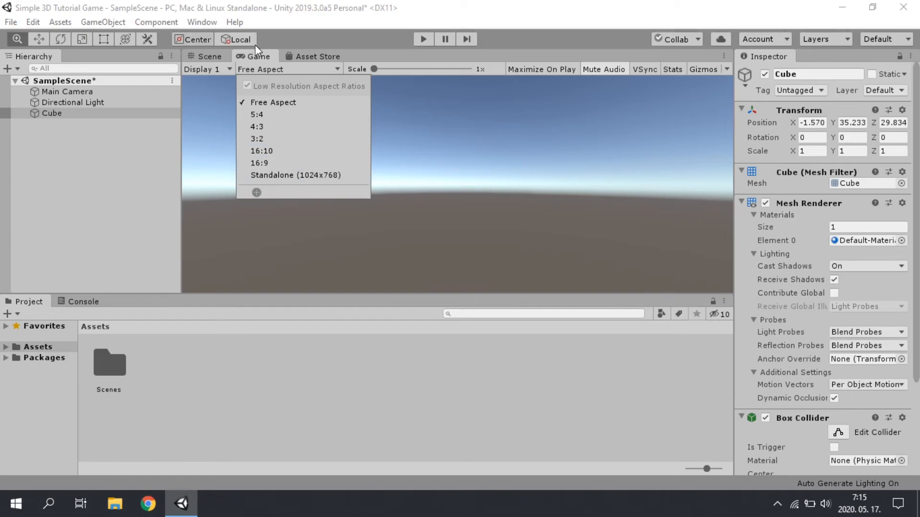
left_click(280, 176)
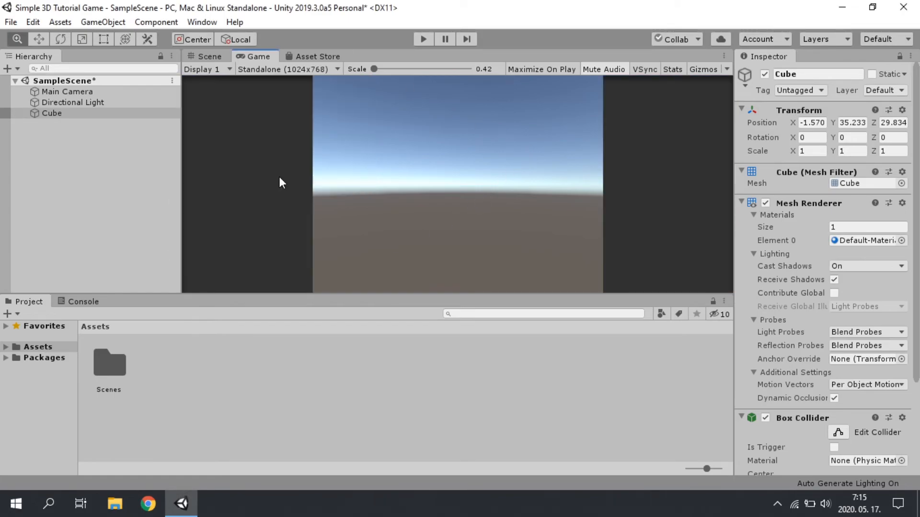
left_click(286, 69)
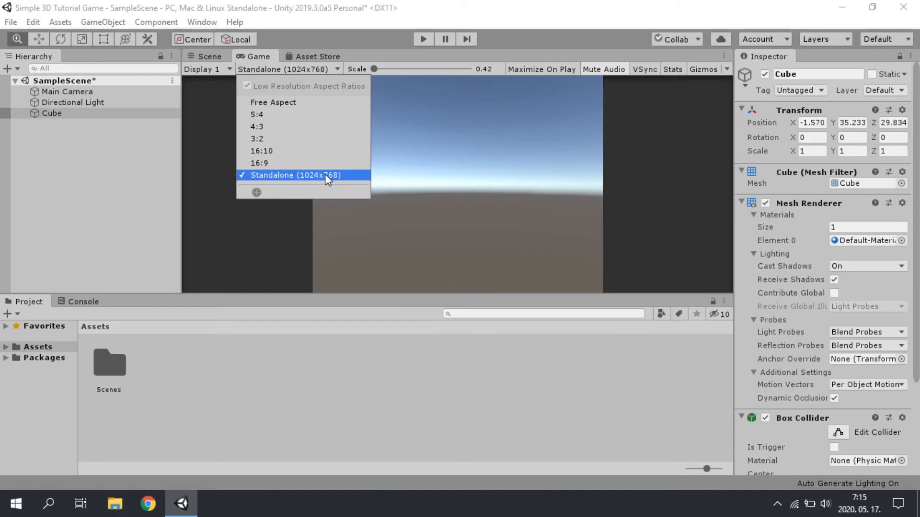
left_click(455, 181)
left_click(312, 71)
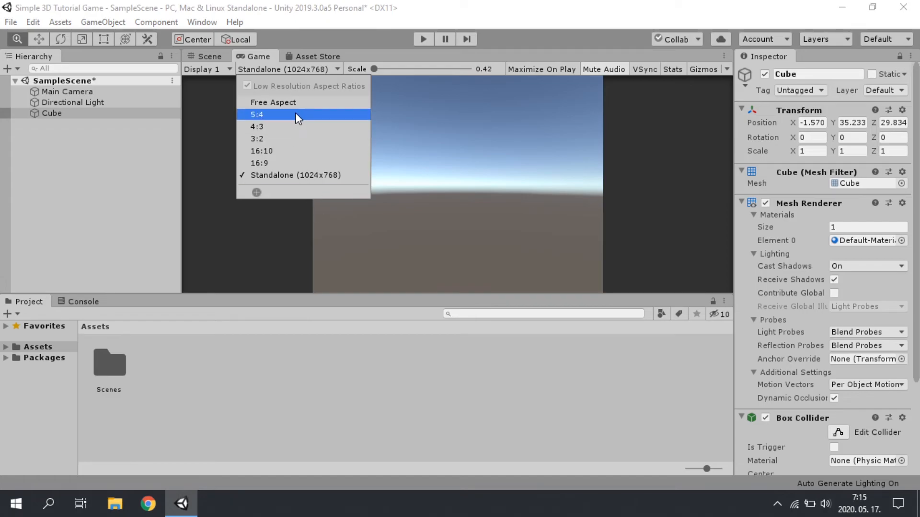
left_click(194, 126)
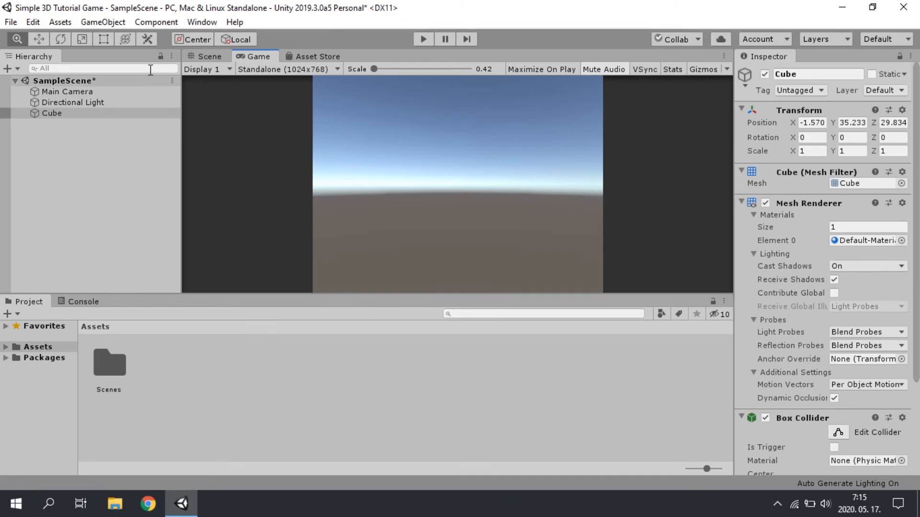
- Return to the Scene view and frame the Main Camera, looking out along its field of view
left_click(205, 56)
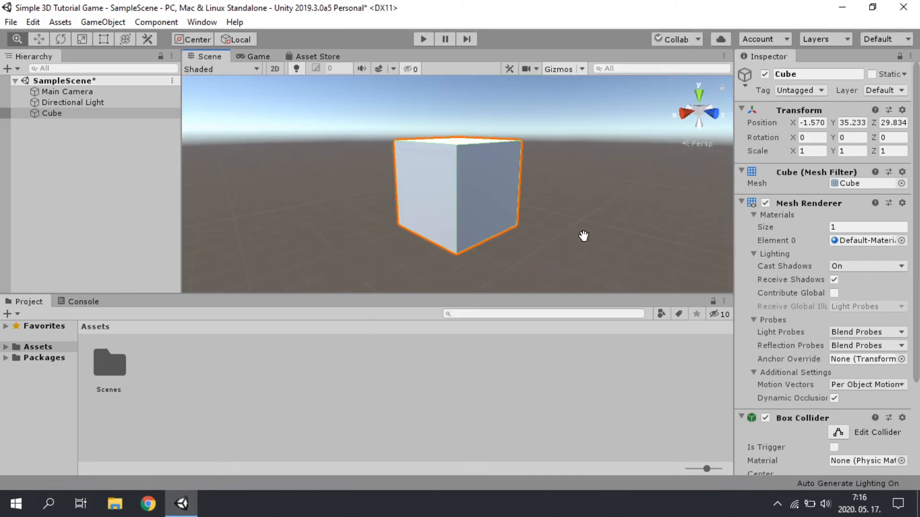
double_click(56, 91)
right_click_drag(475, 246, 109, 204)
scroll(466, 158, "down", 10)
middle_click_drag(436, 194, 460, 218)
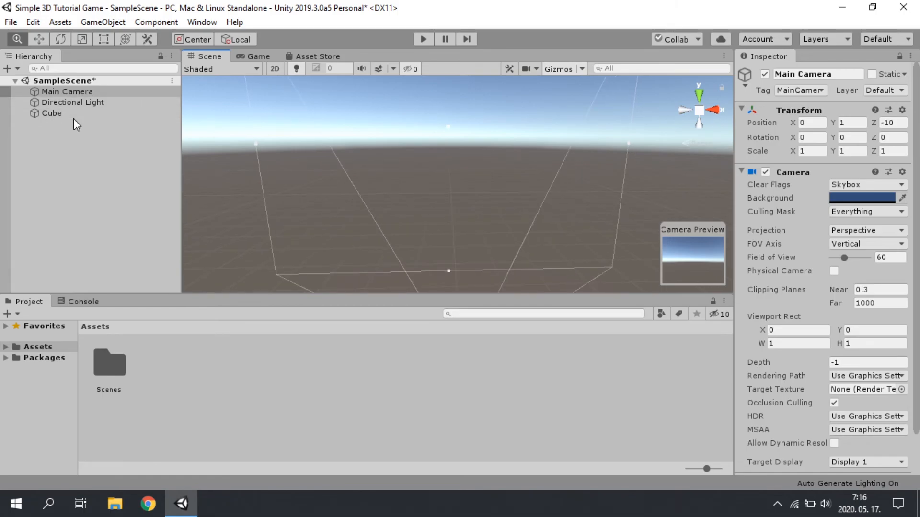
- Lower the Cube to a Y position of about 5.6 with the Move tool and check it in the Game view
left_click(61, 114)
left_click(39, 39)
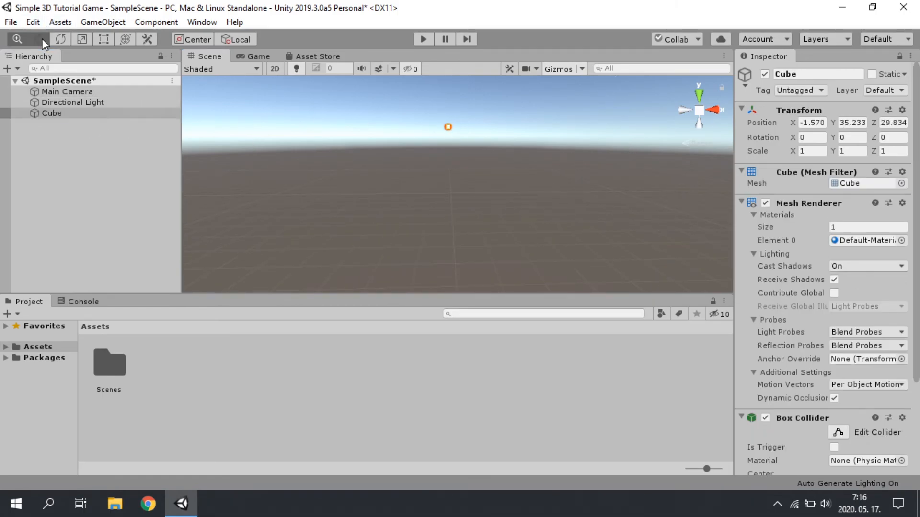
right_click_drag(462, 130, 459, 105)
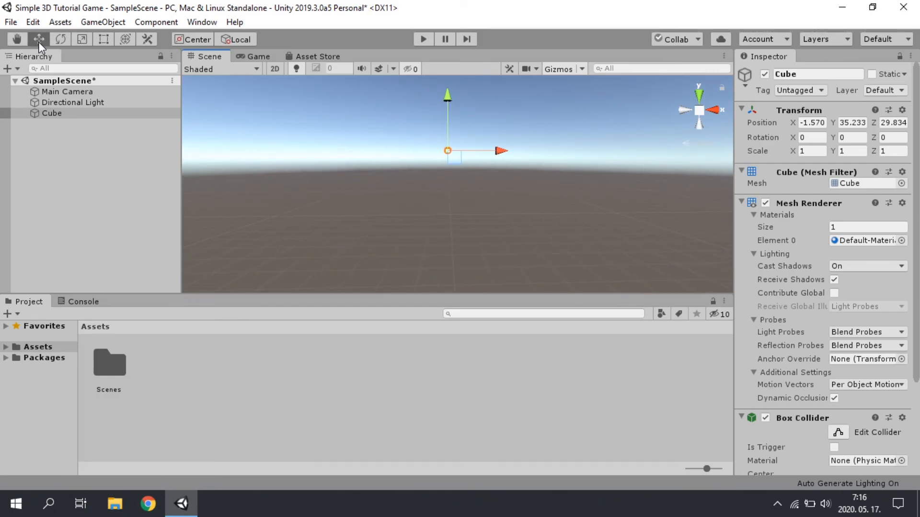
left_click_drag(446, 100, 454, 214)
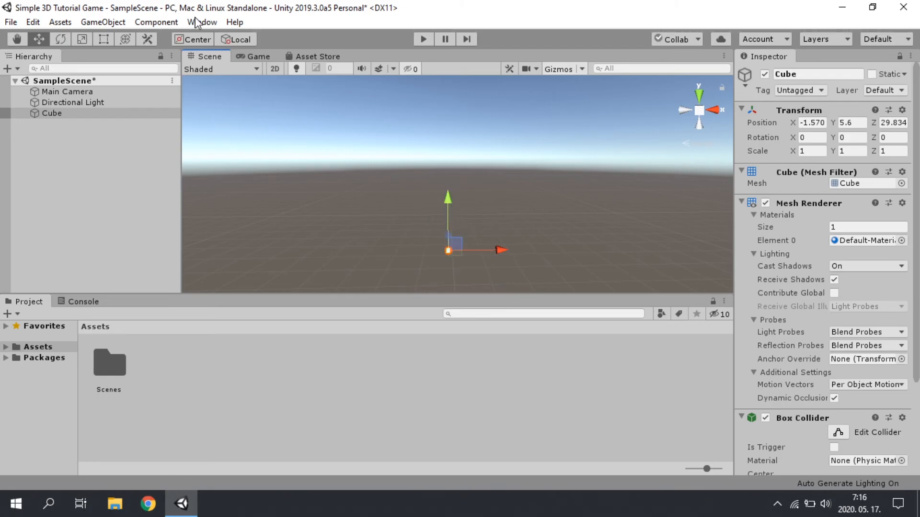
left_click(254, 57)
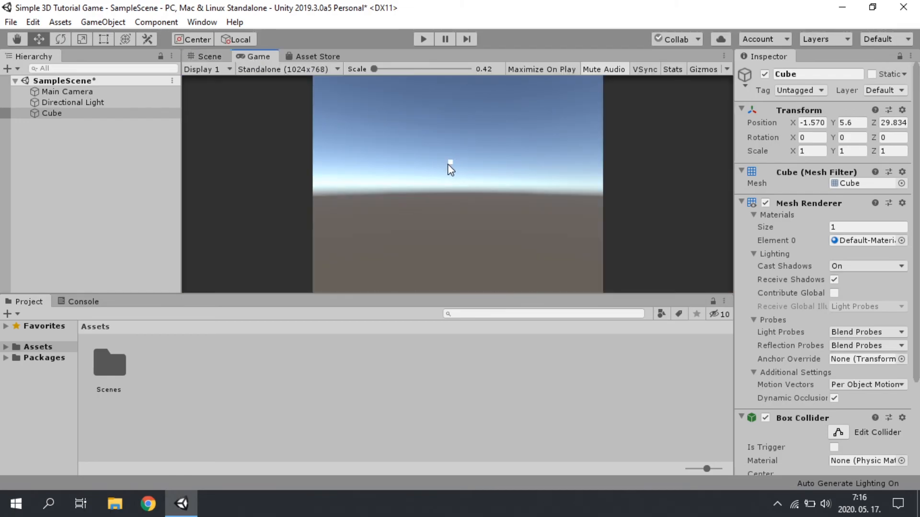
- Move the Cube in the Scene view to about X 1.5, Y 8.4, Z 26.5 and check it in the Game view
left_click(211, 57)
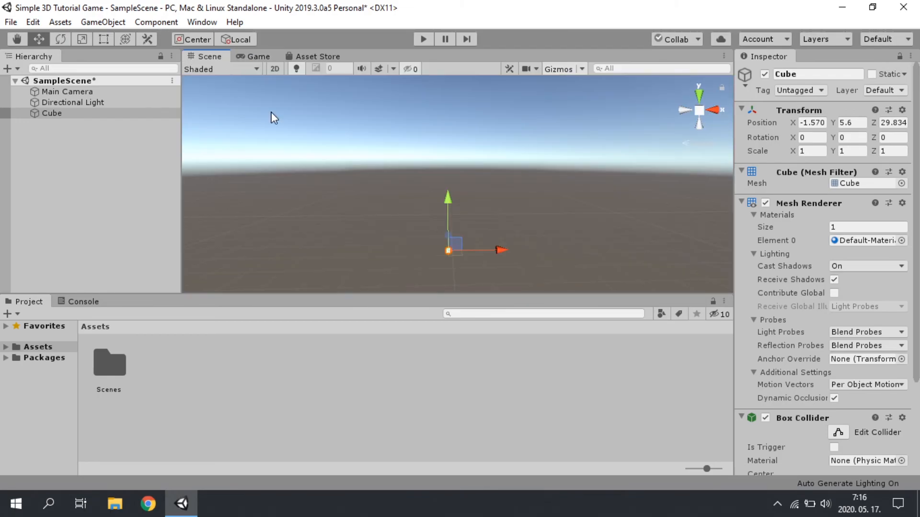
left_click_drag(454, 216, 499, 267)
left_click_drag(449, 226, 444, 197)
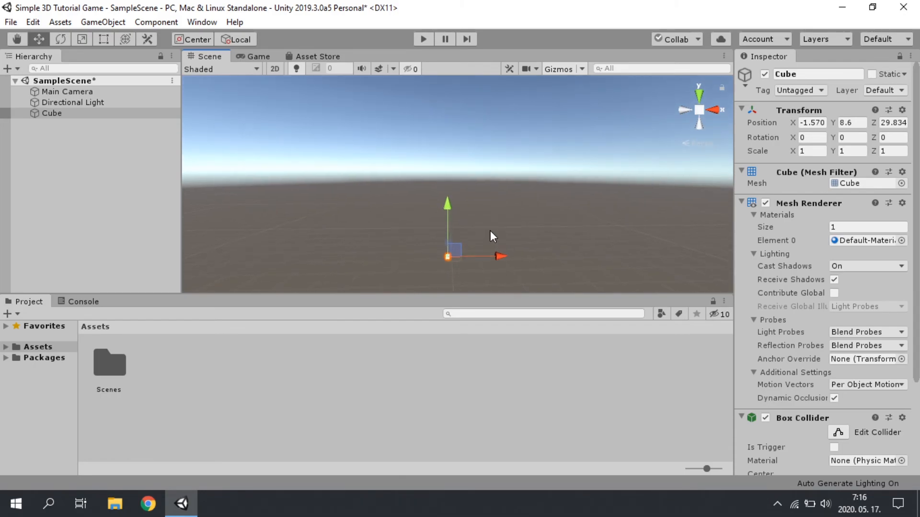
right_click_drag(502, 266, 392, 304)
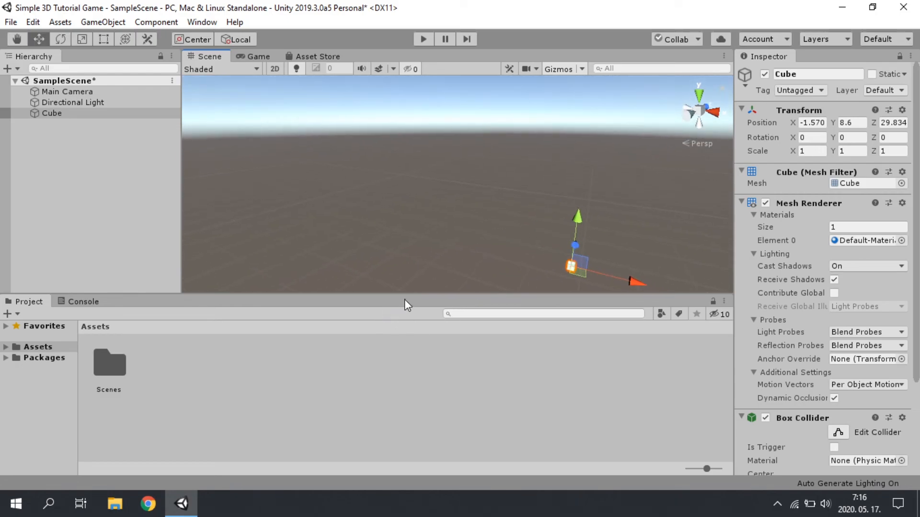
scroll(604, 266, "down", 2)
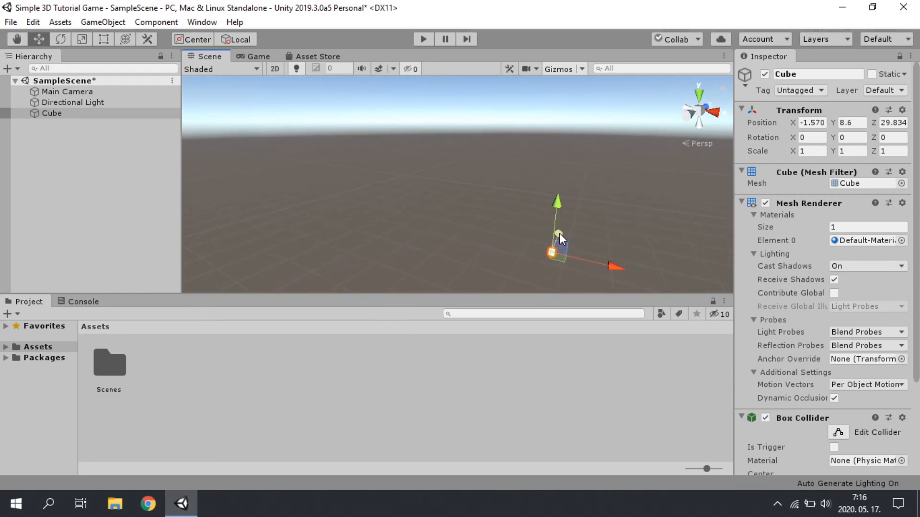
left_click_drag(565, 236, 560, 176)
mouse_move(599, 213)
left_mouse_down()
mouse_move(664, 232)
mouse_move(617, 221)
mouse_move(572, 240)
mouse_move(591, 213)
mouse_move(572, 182)
mouse_move(577, 150)
mouse_move(579, 235)
mouse_move(594, 223)
left_mouse_up()
scroll(594, 224, "down", 3)
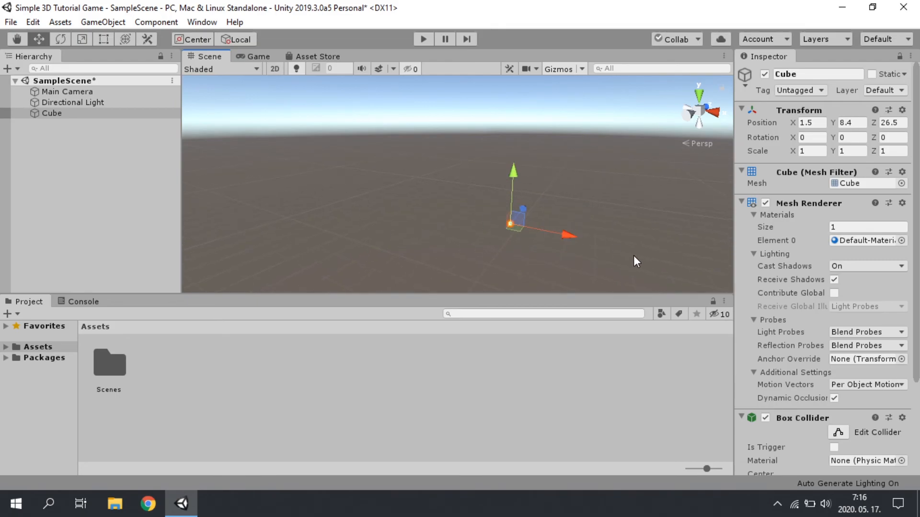
right_click_drag(635, 257, 656, 282)
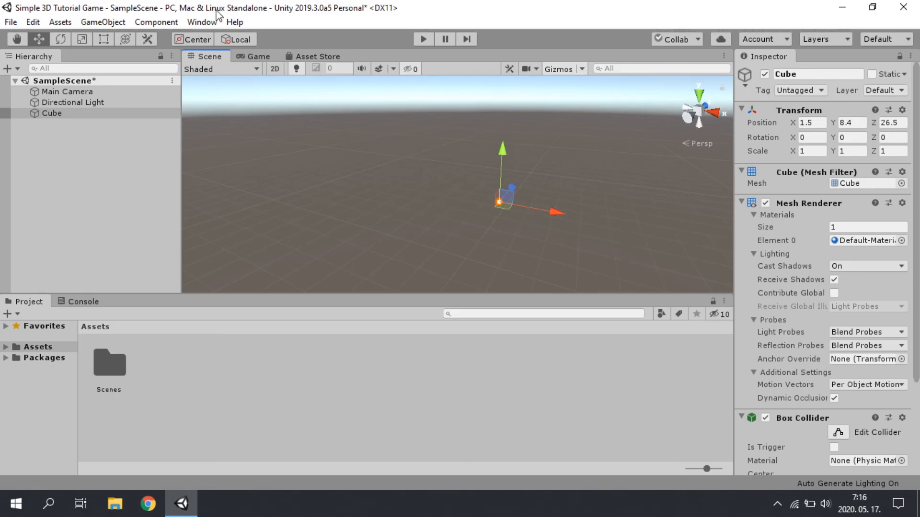
left_click(264, 57)
left_click(212, 56)
- Adjust the Cube's Transform position to about X -8.71, Y -9.03, Z 23.57 and check it in the Game view
left_click_drag(791, 122, 904, 101)
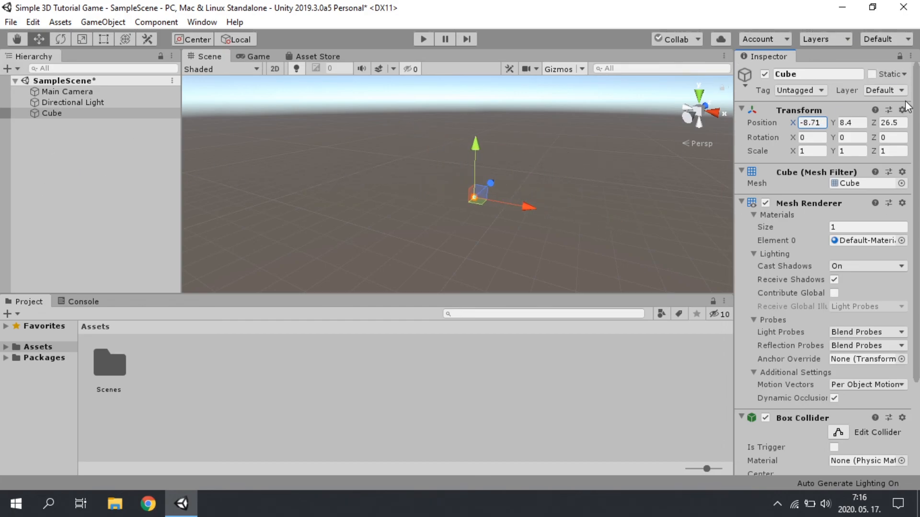
left_click(832, 124)
left_click_drag(833, 123, 474, 111)
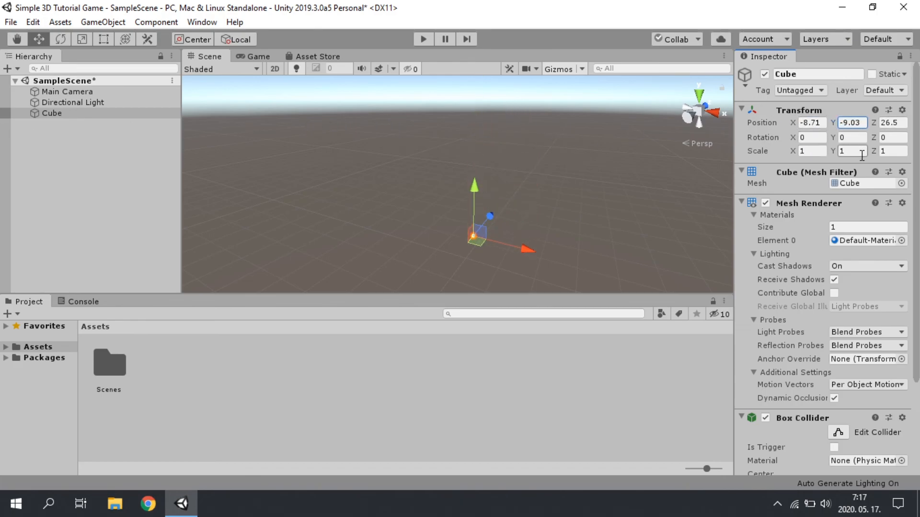
left_click_drag(873, 123, 848, 127)
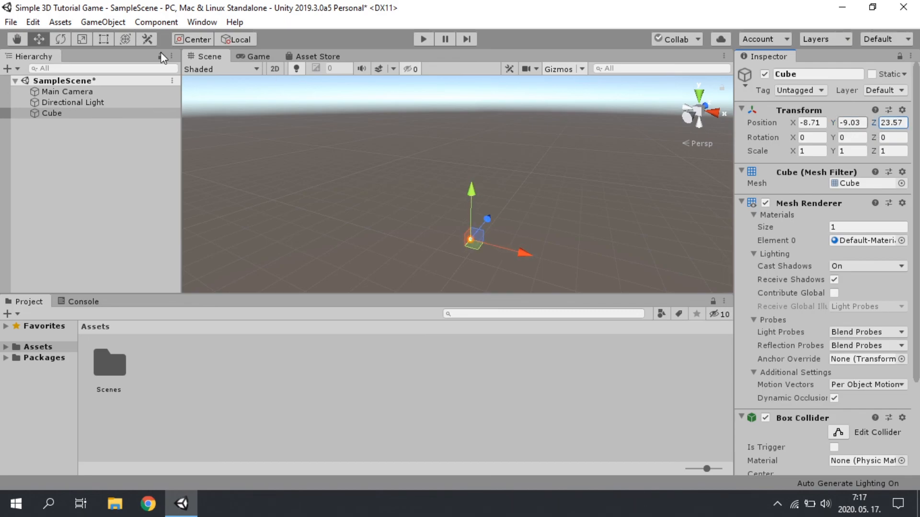
left_click(259, 57)
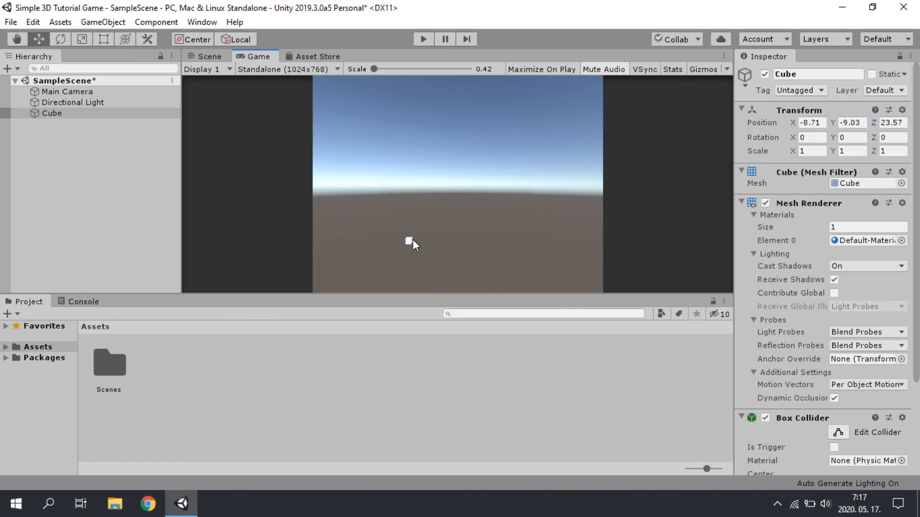
- Set the Cube's scale to 3 on X, Y and Z and check its size in the Game view
left_click(205, 57)
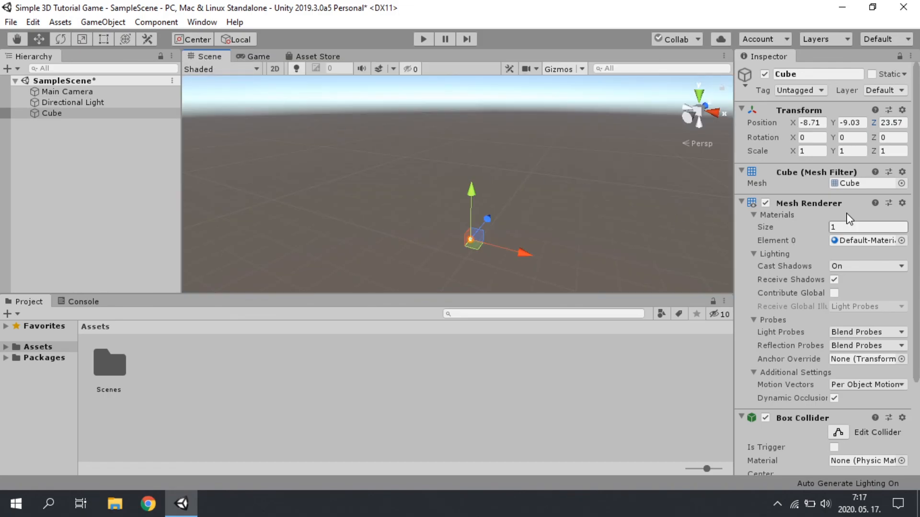
left_click(820, 152)
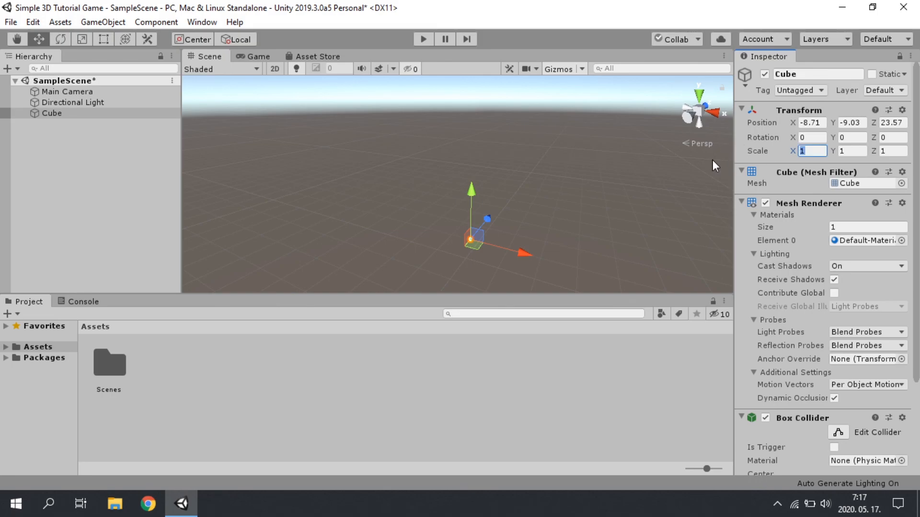
type("3")
left_click(851, 152)
type("3")
left_click(885, 151)
type("3")
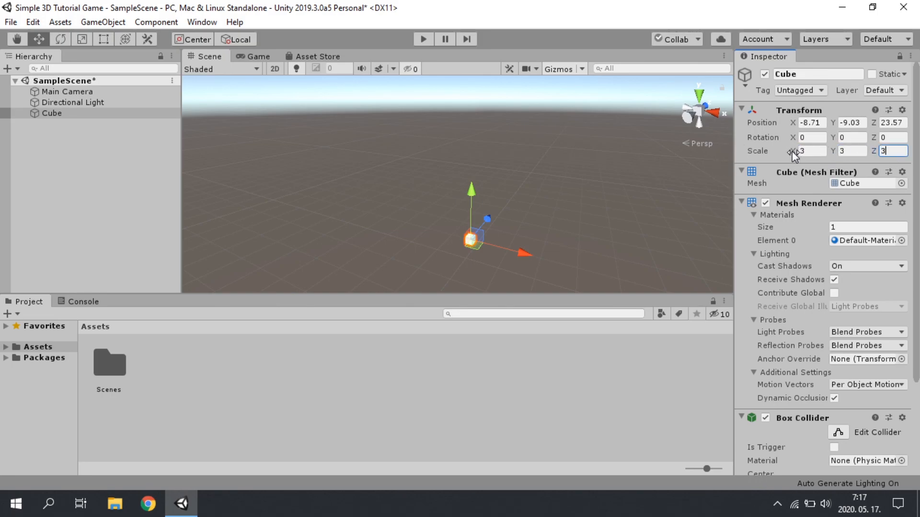
left_click(253, 61)
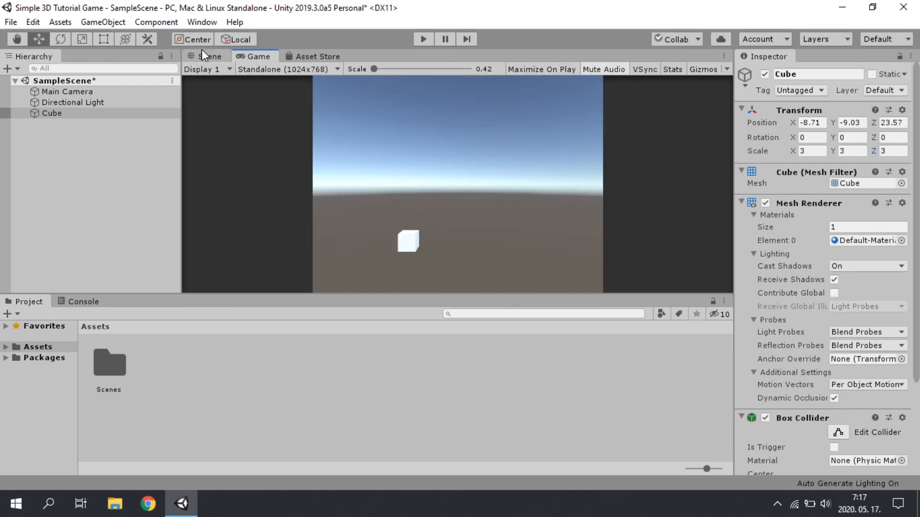